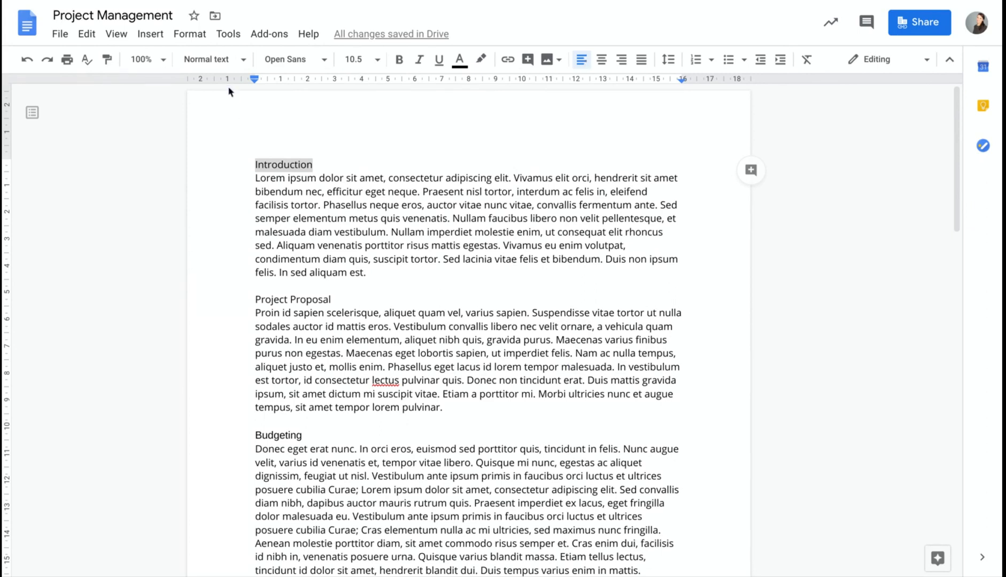
Step: Change the font of the Introduction heading to Georgia
{"action": "left_click", "coordinate": [321, 69]}
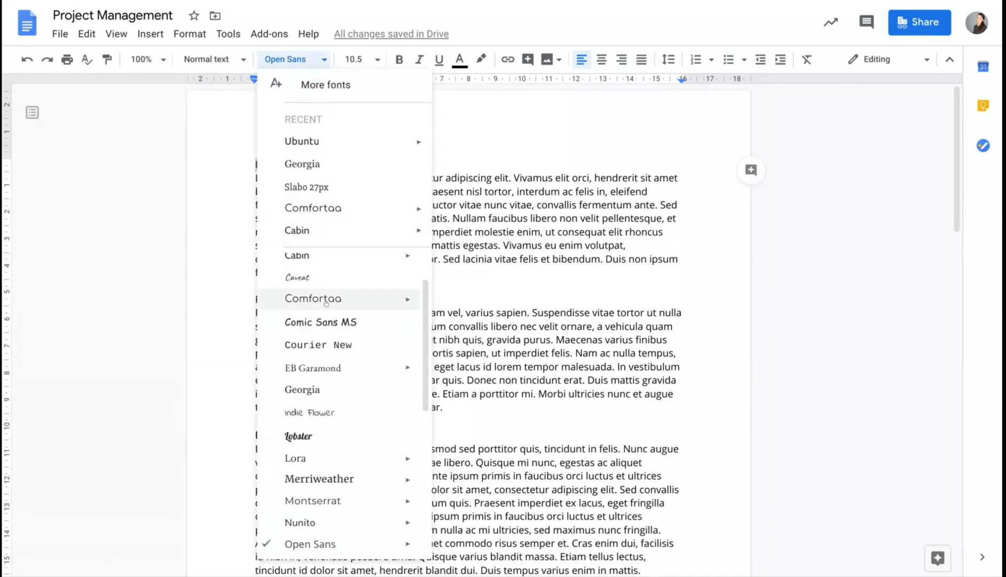
{"action": "scroll", "coordinate": [327, 303], "scroll_direction": "down", "scroll_amount": 1}
{"action": "scroll", "coordinate": [327, 303], "scroll_direction": "down", "scroll_amount": 4}
{"action": "scroll", "coordinate": [330, 310], "scroll_direction": "up", "scroll_amount": 6}
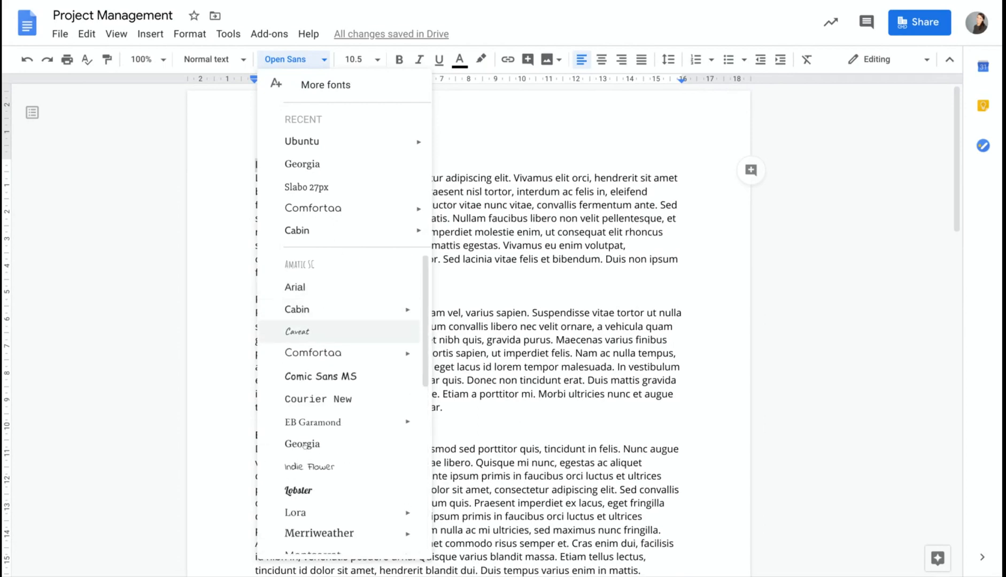
{"action": "left_click", "coordinate": [309, 445]}
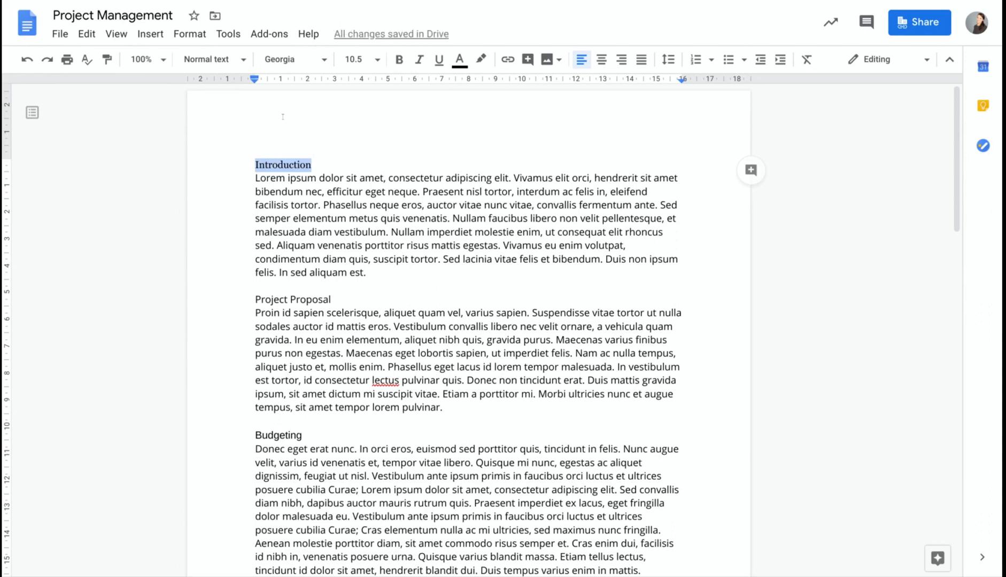
Step: Add Lora to the personal font list from the additional fonts catalogue and apply it to the Introduction heading
{"action": "left_click", "coordinate": [323, 58]}
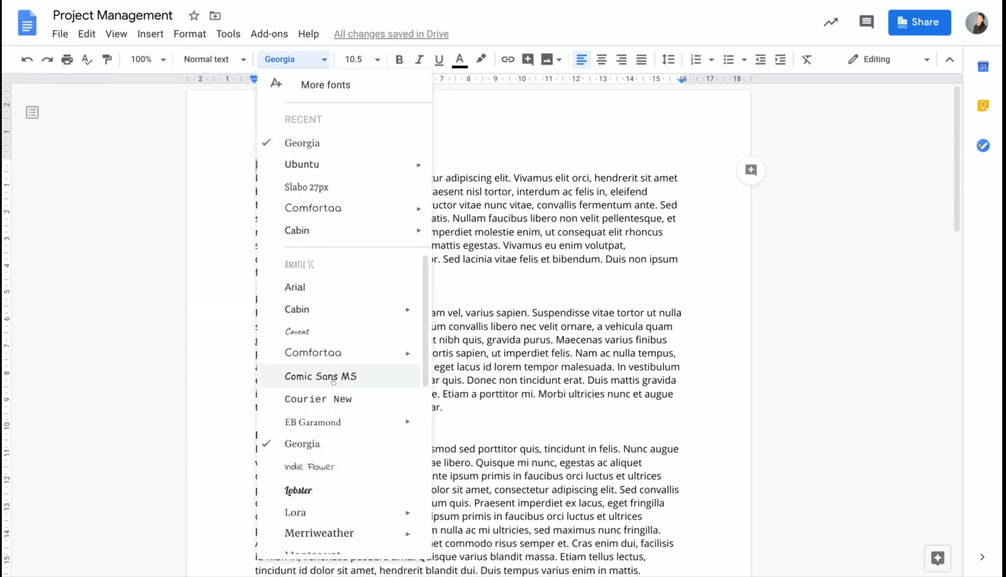
{"action": "scroll", "coordinate": [333, 369], "scroll_direction": "down", "scroll_amount": 3}
{"action": "scroll", "coordinate": [333, 374], "scroll_direction": "up", "scroll_amount": 3}
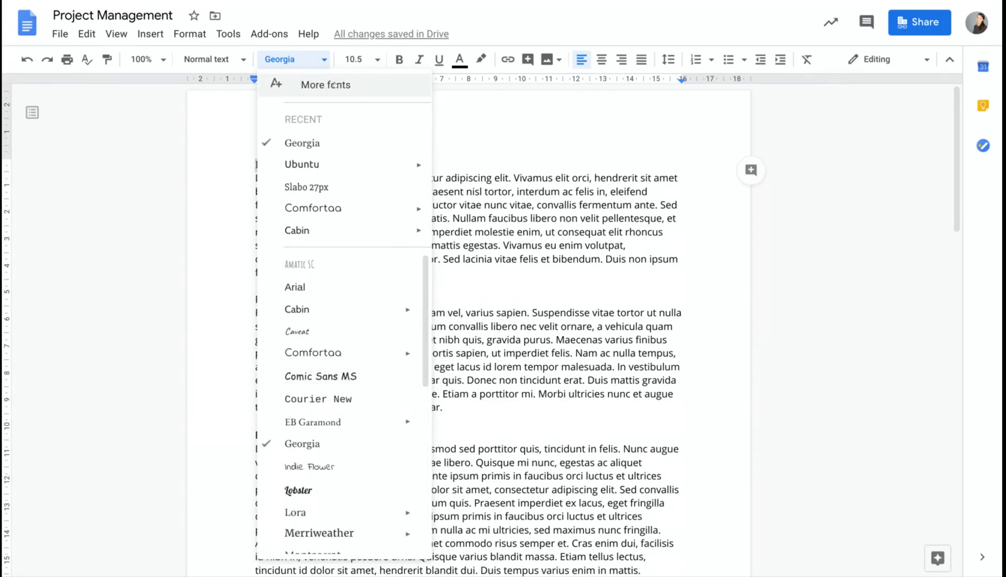
{"action": "left_click", "coordinate": [298, 83]}
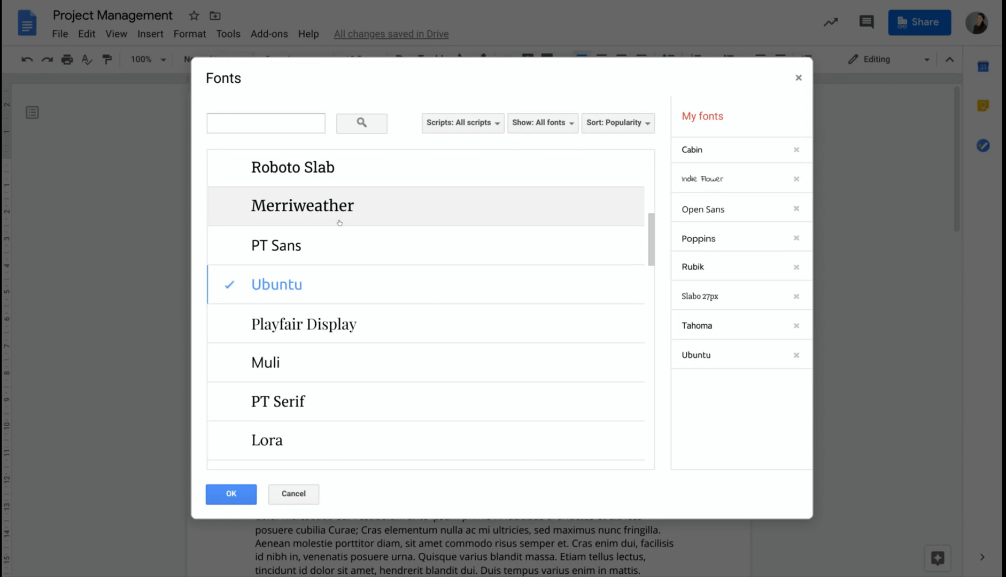
{"action": "scroll", "coordinate": [337, 223], "scroll_direction": "down", "scroll_amount": 10}
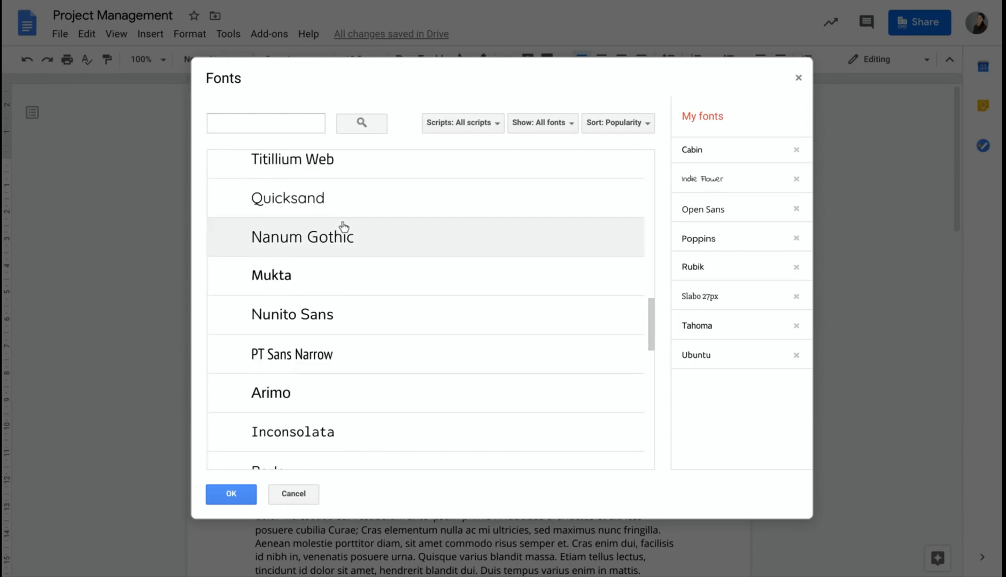
{"action": "scroll", "coordinate": [342, 226], "scroll_direction": "up", "scroll_amount": 6}
{"action": "scroll", "coordinate": [342, 226], "scroll_direction": "up", "scroll_amount": 2}
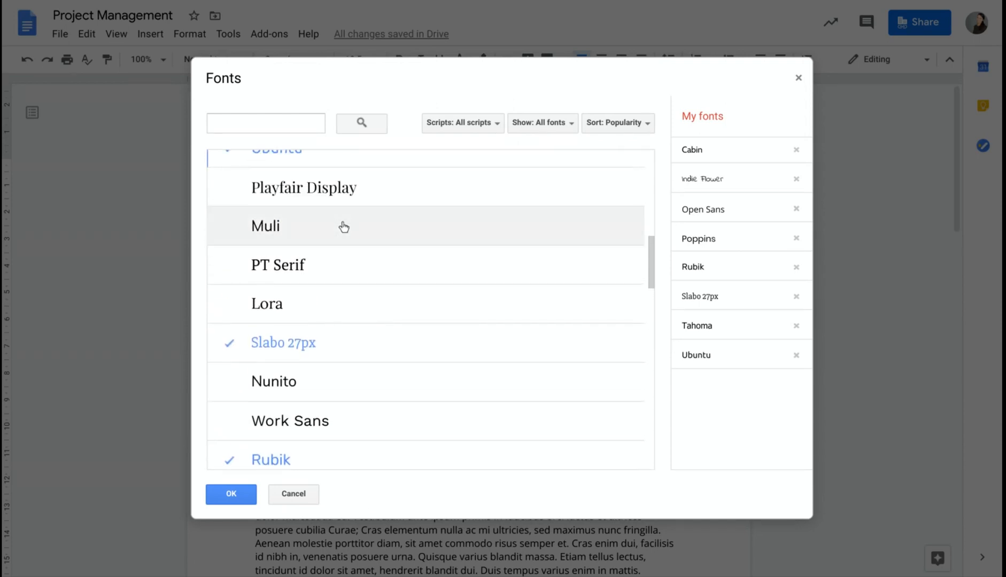
{"action": "left_click", "coordinate": [311, 305]}
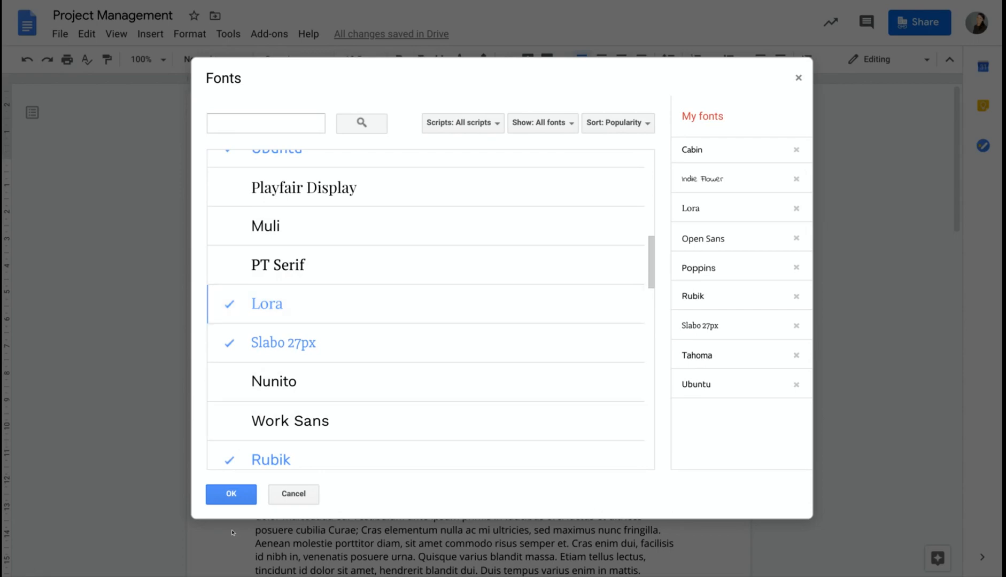
{"action": "left_click", "coordinate": [231, 494]}
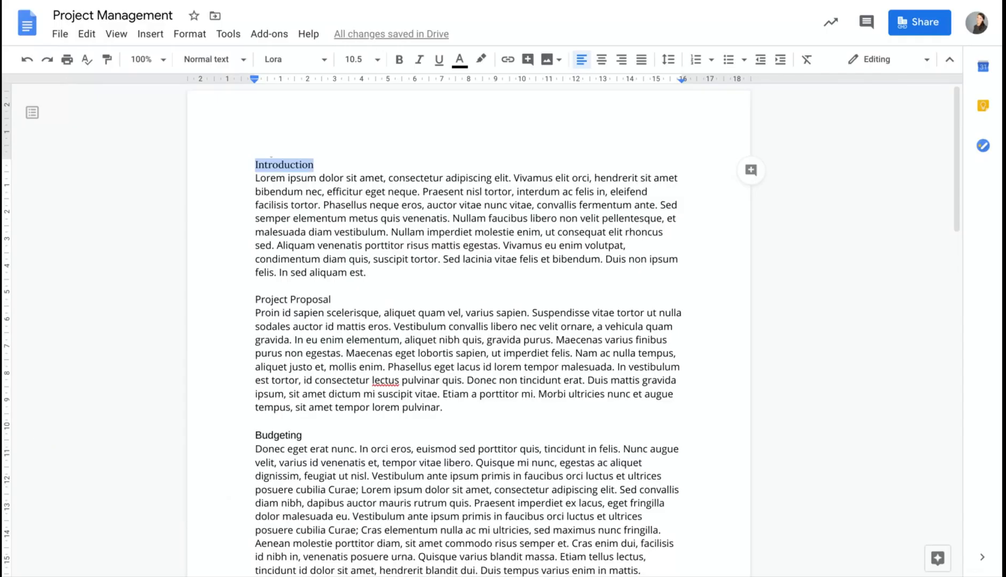
{"action": "left_click", "coordinate": [318, 59]}
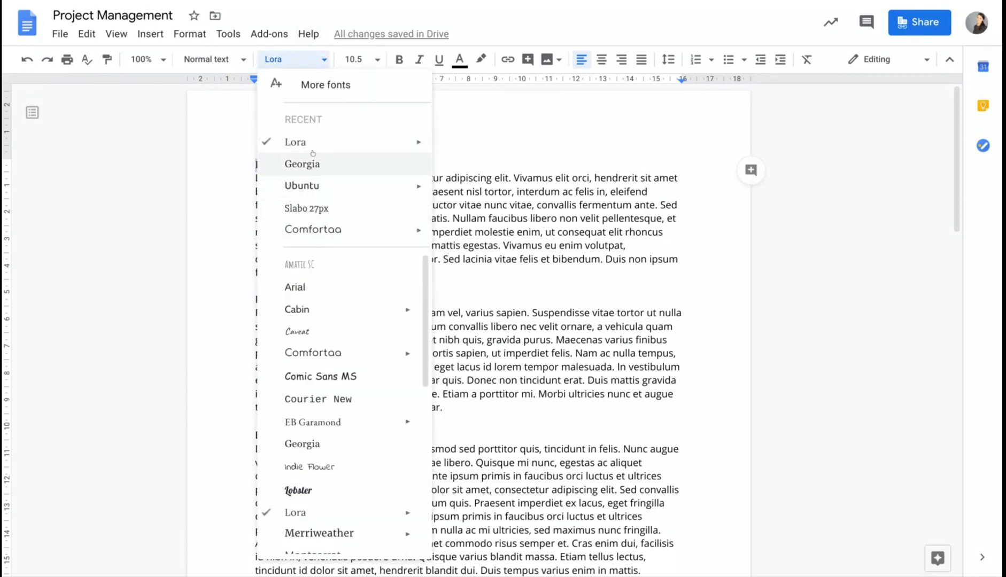
{"action": "left_click", "coordinate": [486, 146]}
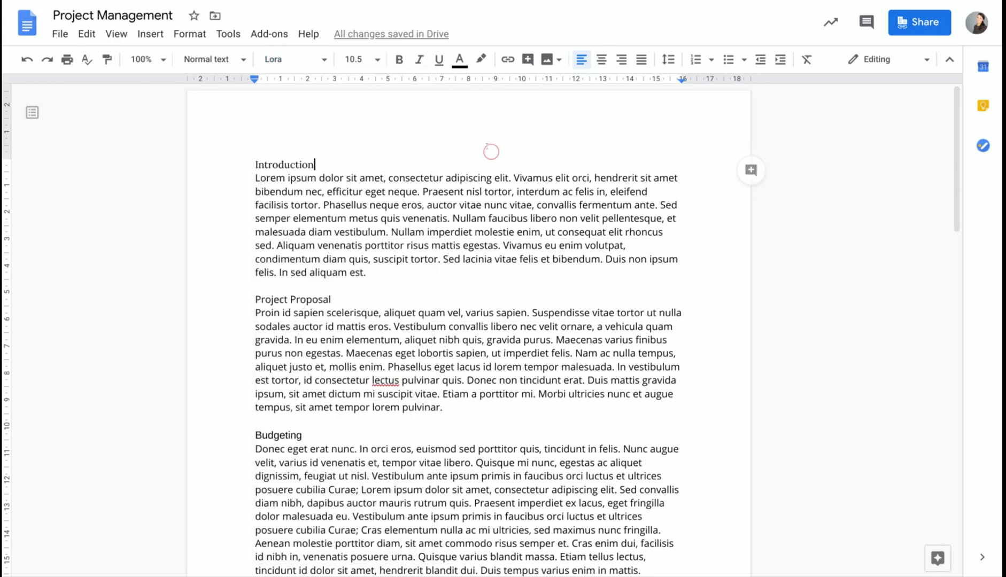
Step: Set the Introduction heading to font size 12 and style it bold, italic and underlined
{"action": "double_click", "coordinate": [275, 166]}
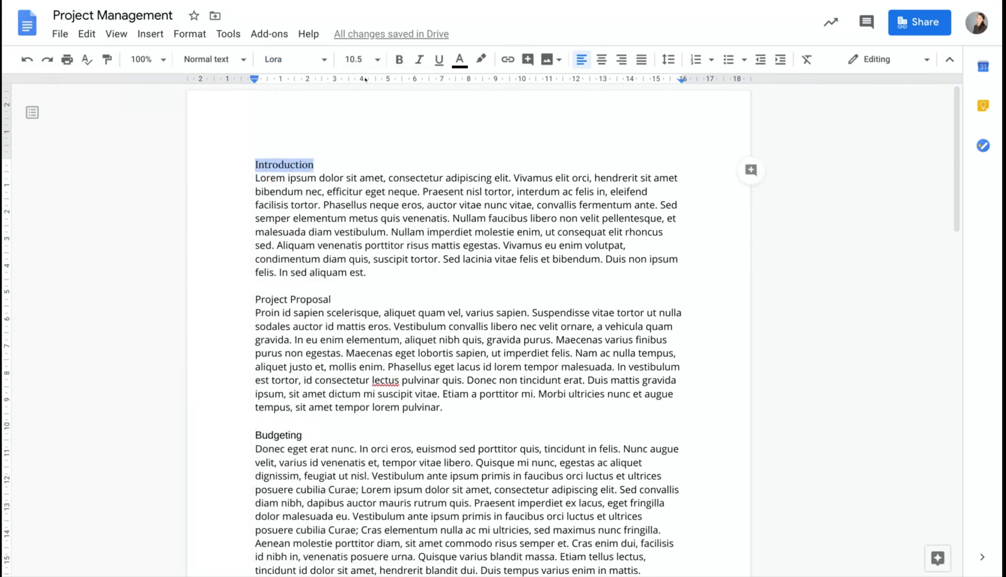
{"action": "left_click", "coordinate": [376, 59]}
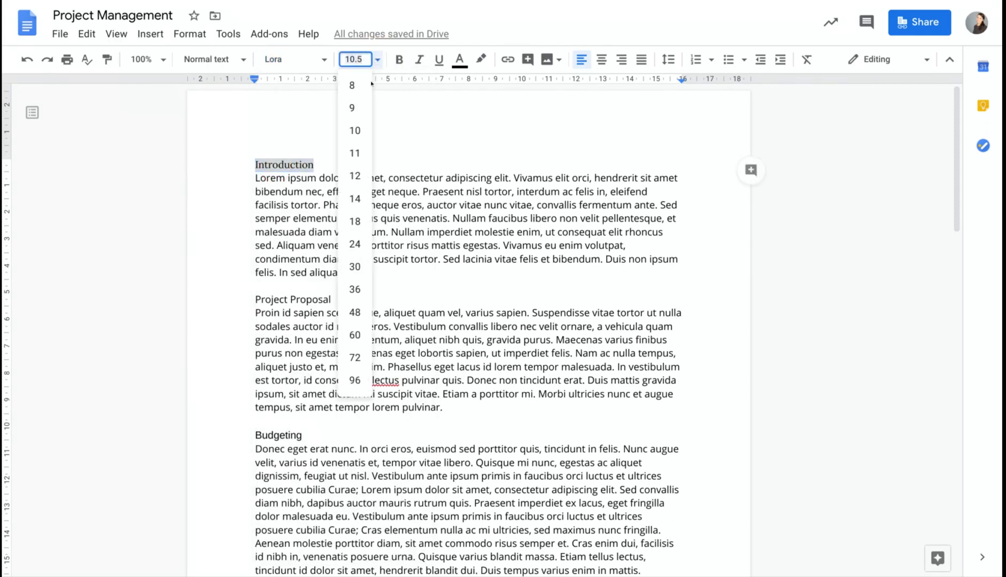
{"action": "left_click", "coordinate": [355, 175]}
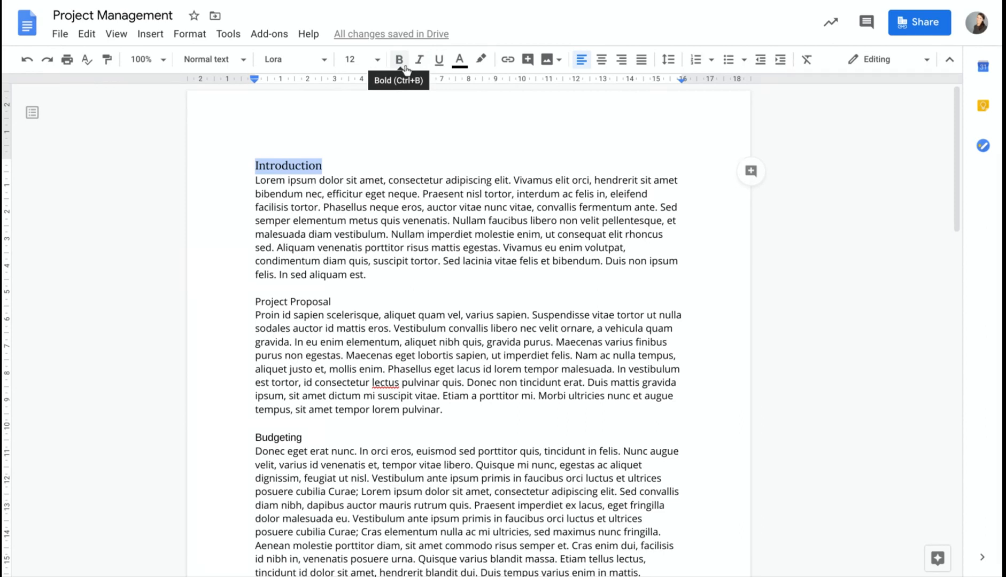
{"action": "left_click", "coordinate": [405, 66]}
{"action": "left_click", "coordinate": [419, 60]}
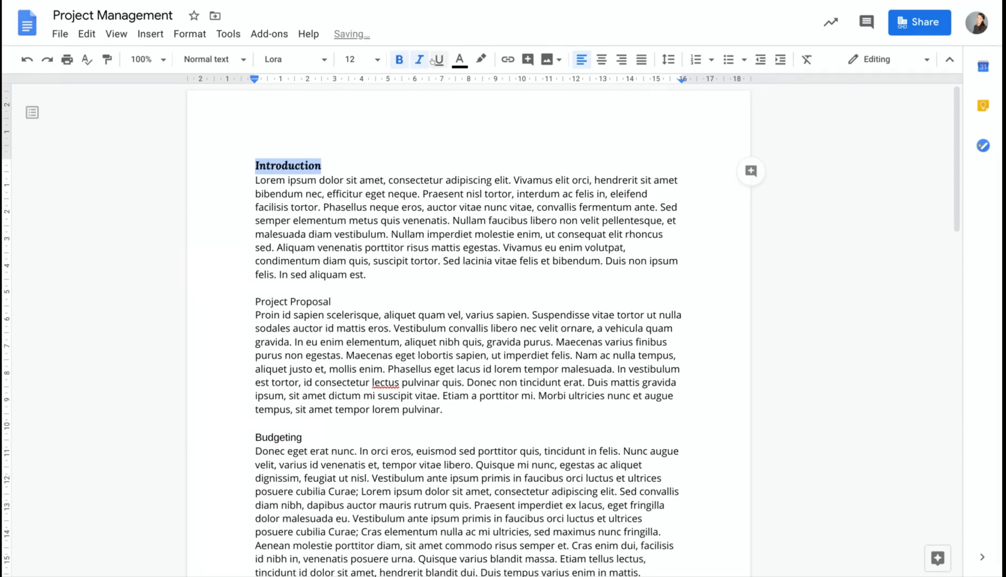
{"action": "left_click", "coordinate": [439, 60]}
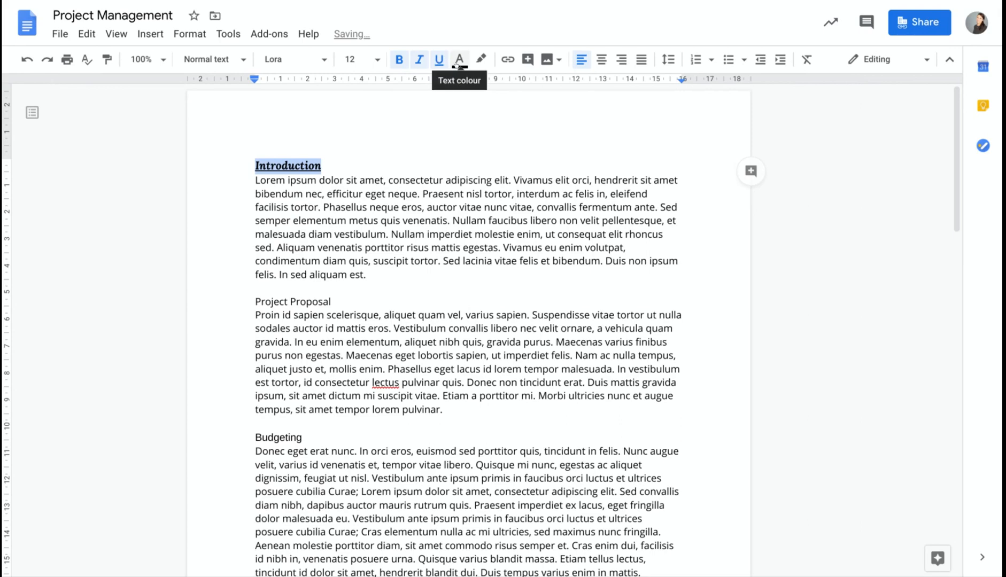
Step: Colour the Introduction heading's text blue and refine it to the custom colour #4f4f98
{"action": "left_click", "coordinate": [459, 59]}
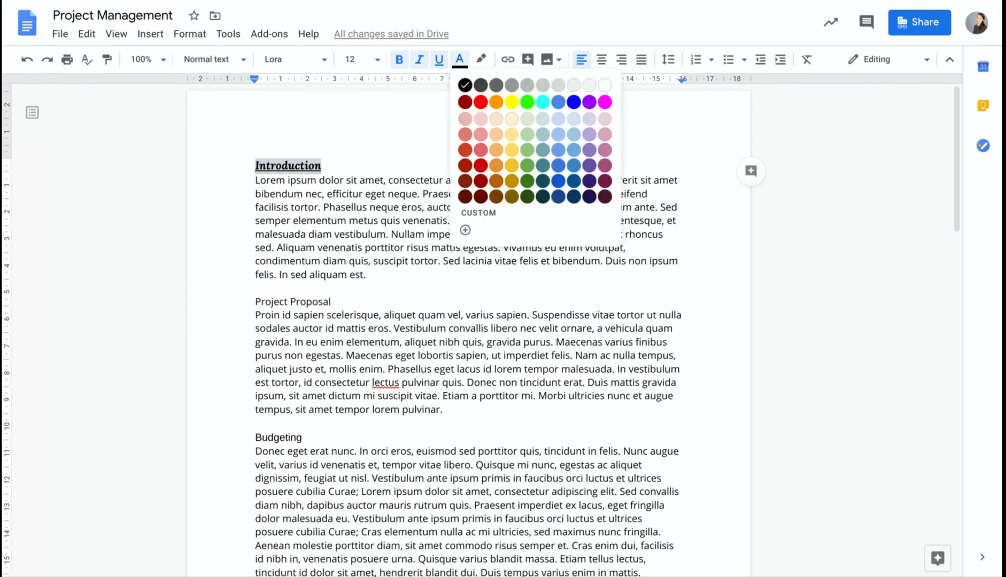
{"action": "left_click", "coordinate": [573, 101]}
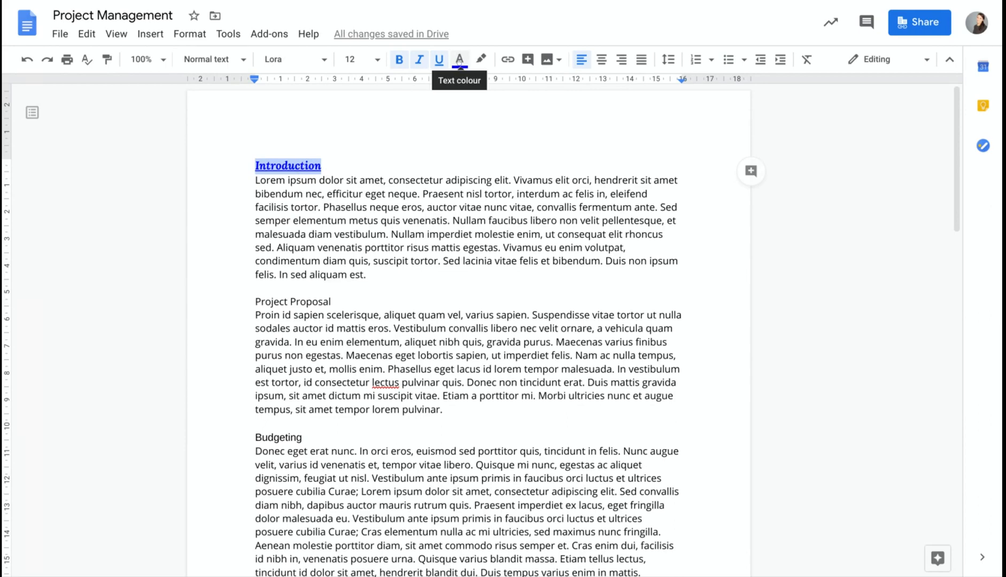
{"action": "left_click", "coordinate": [460, 60]}
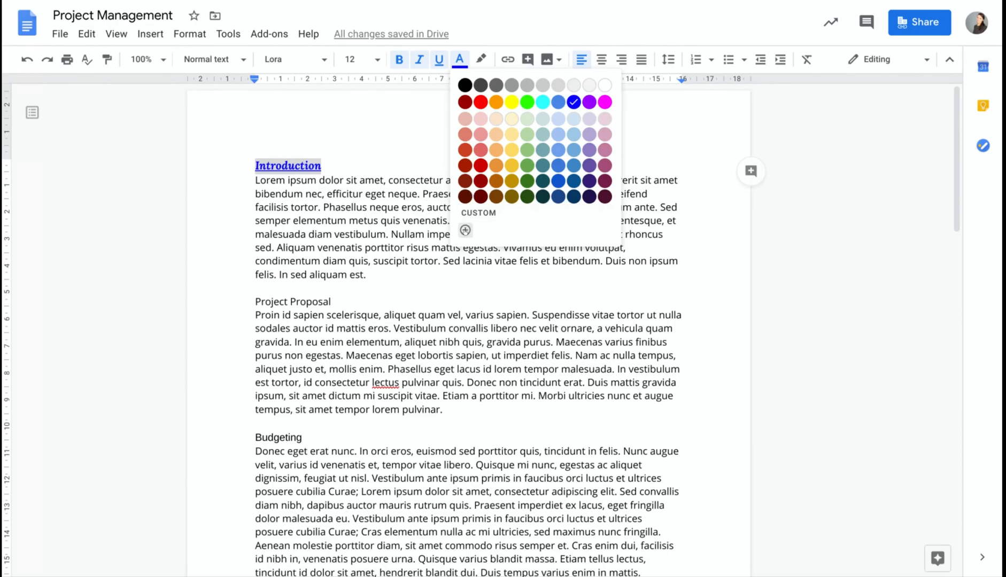
{"action": "left_click", "coordinate": [464, 229]}
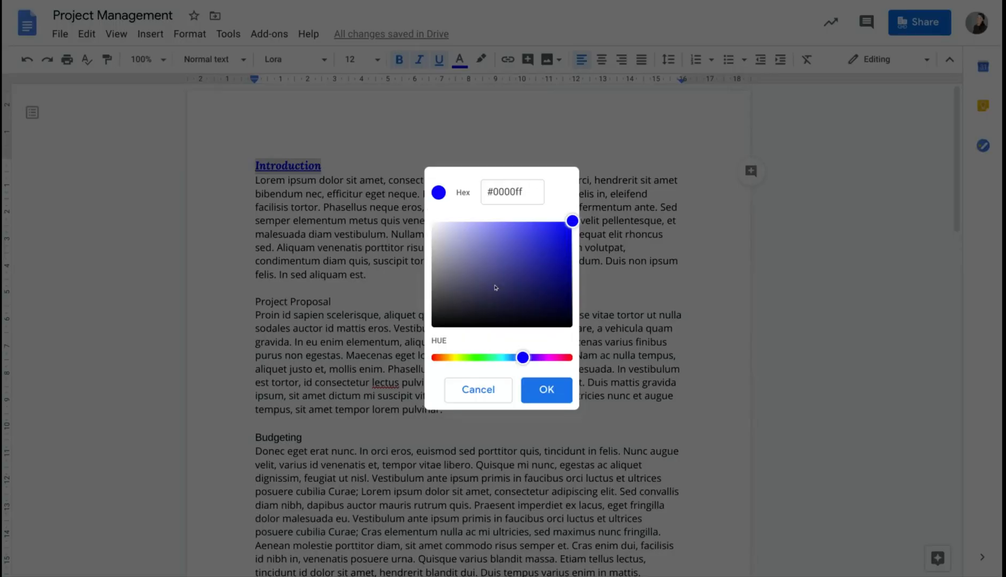
{"action": "left_click", "coordinate": [492, 265]}
{"action": "left_click", "coordinate": [526, 262]}
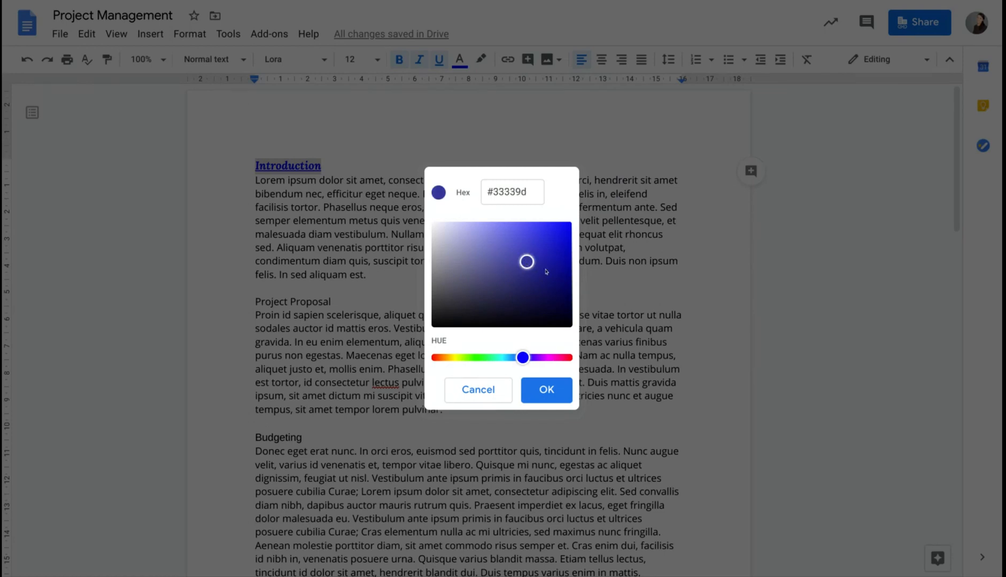
{"action": "left_click", "coordinate": [547, 271]}
{"action": "left_click", "coordinate": [453, 238]}
{"action": "left_click", "coordinate": [499, 264]}
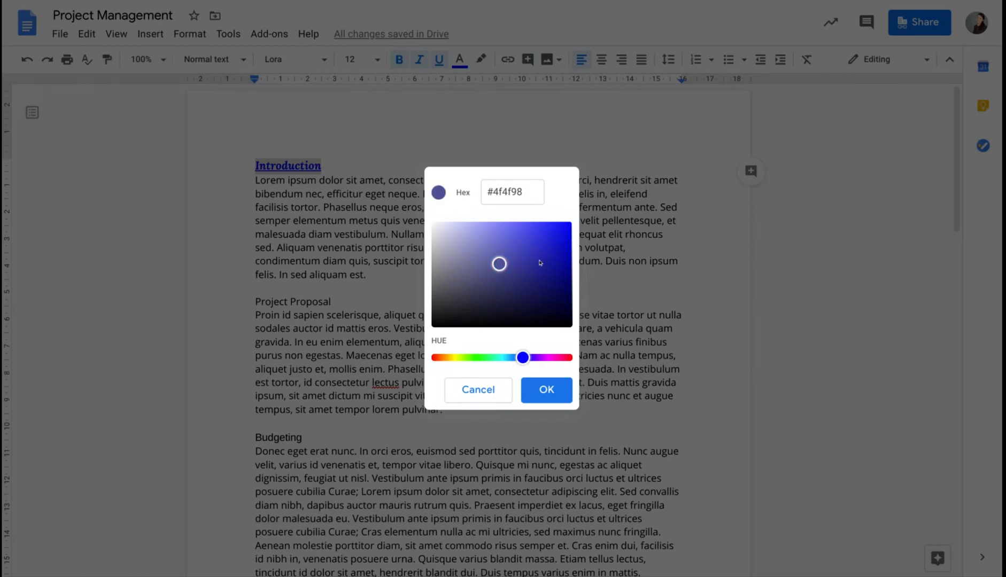
{"action": "left_click_drag", "start_coordinate": [526, 187], "coordinate": [479, 185]}
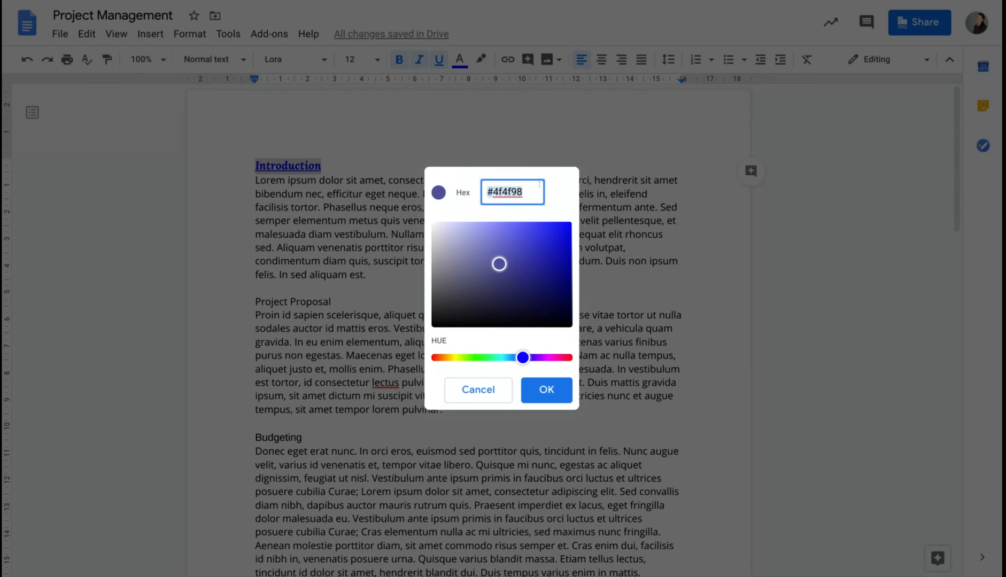
{"action": "left_click", "coordinate": [552, 395]}
{"action": "left_click", "coordinate": [516, 355]}
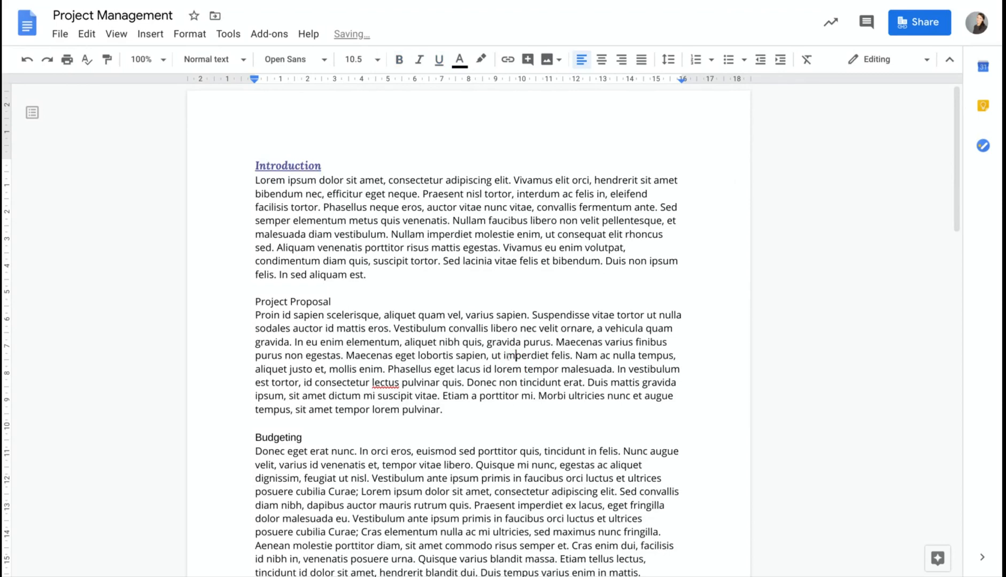
Step: Highlight the Introduction heading in light yellow
{"action": "double_click", "coordinate": [277, 157]}
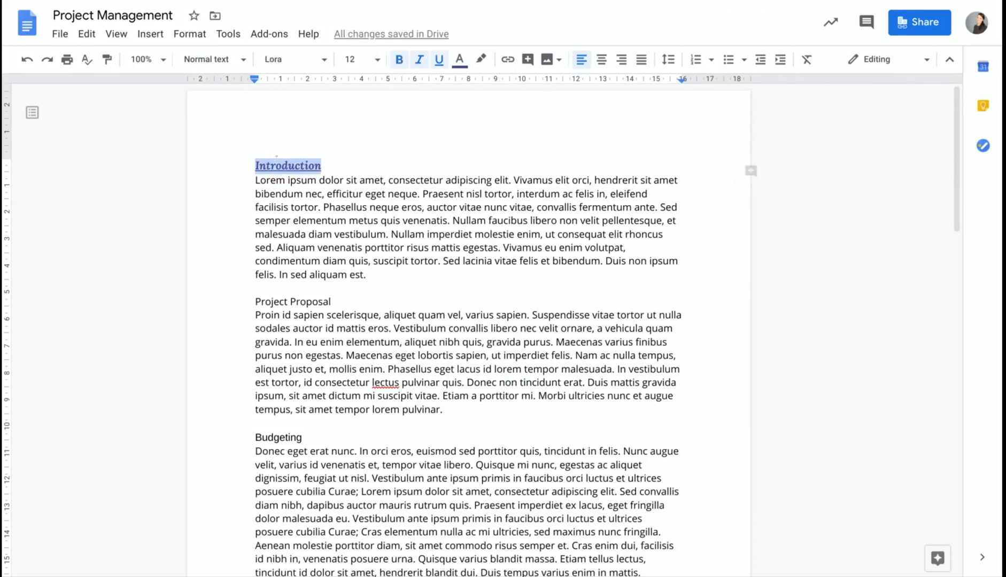
{"action": "left_click", "coordinate": [481, 59]}
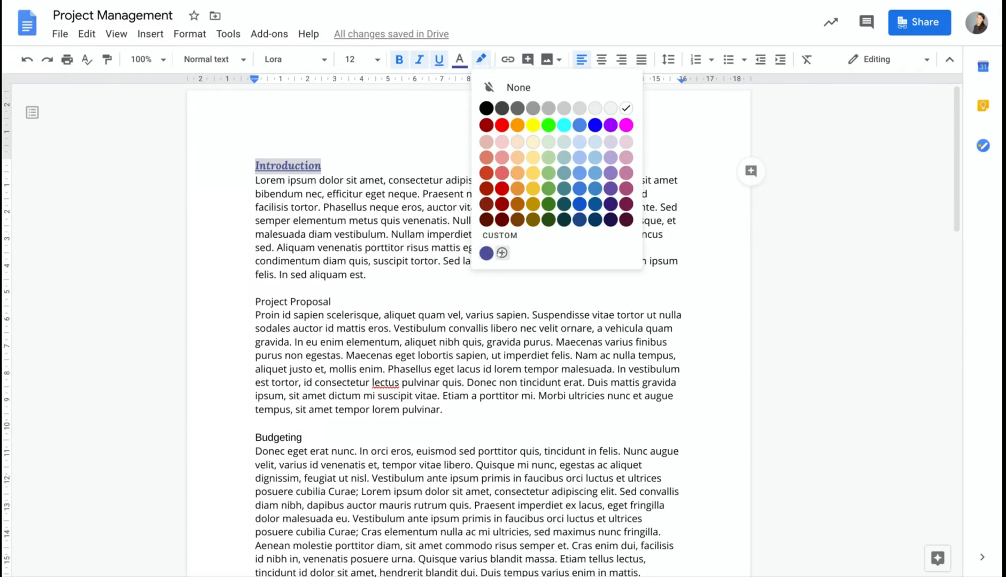
{"action": "left_click", "coordinate": [533, 142]}
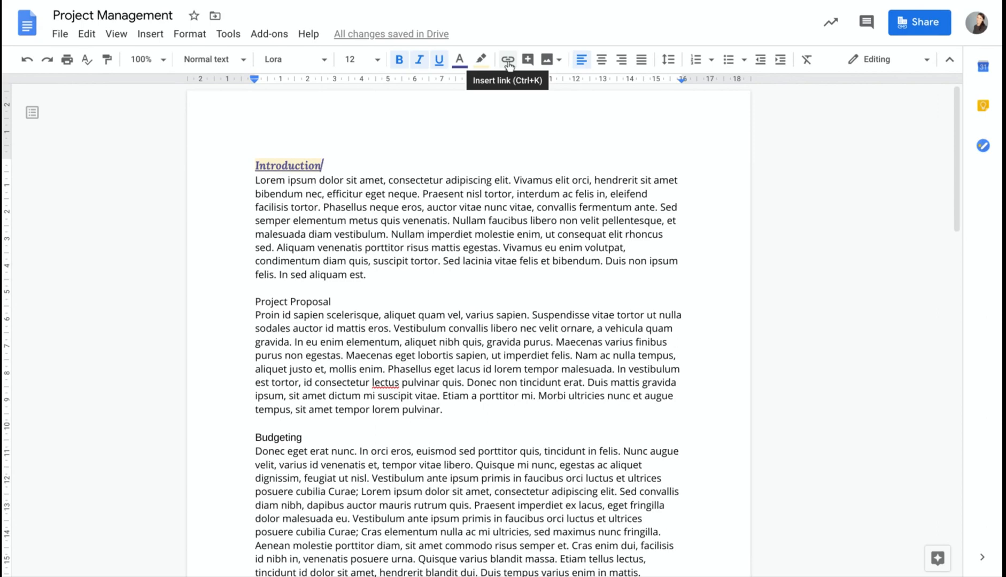
{"action": "left_click", "coordinate": [508, 64]}
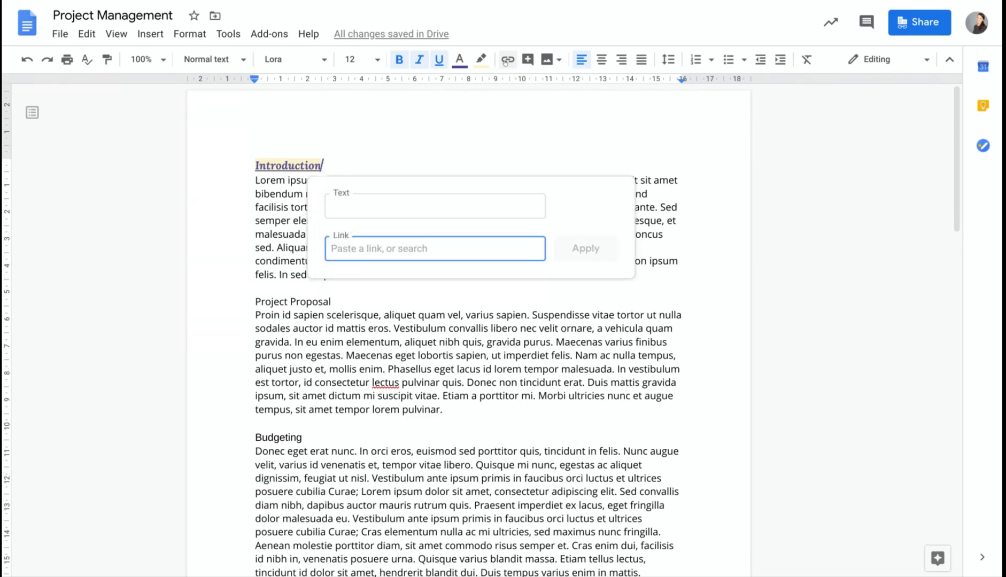
{"action": "left_click", "coordinate": [350, 202]}
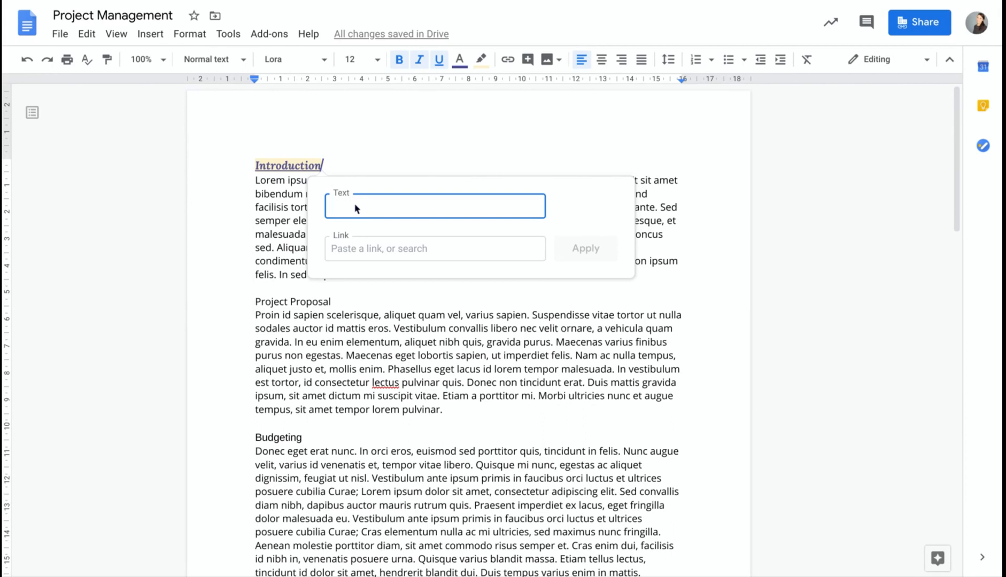
{"action": "left_click", "coordinate": [492, 131]}
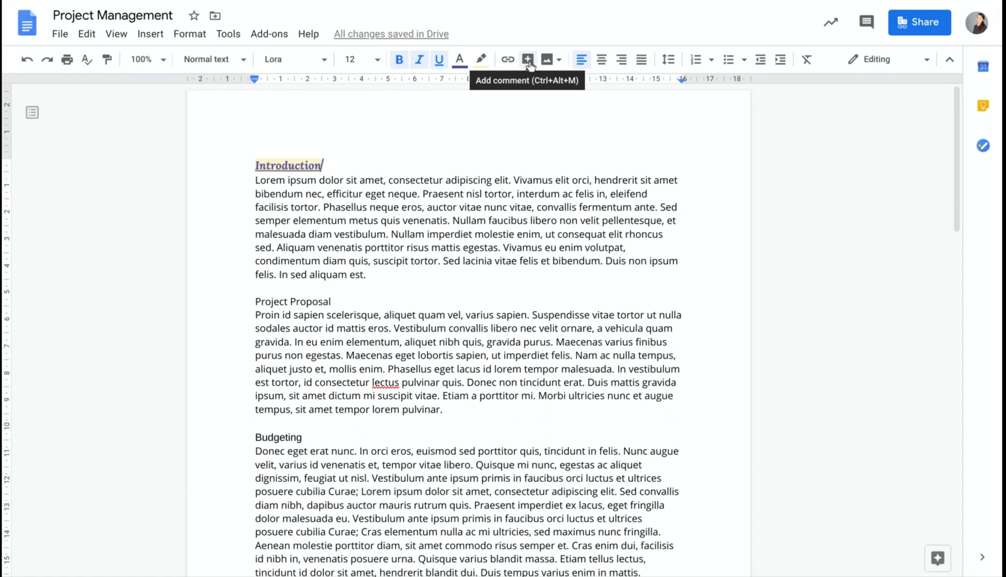
{"action": "left_click", "coordinate": [529, 63]}
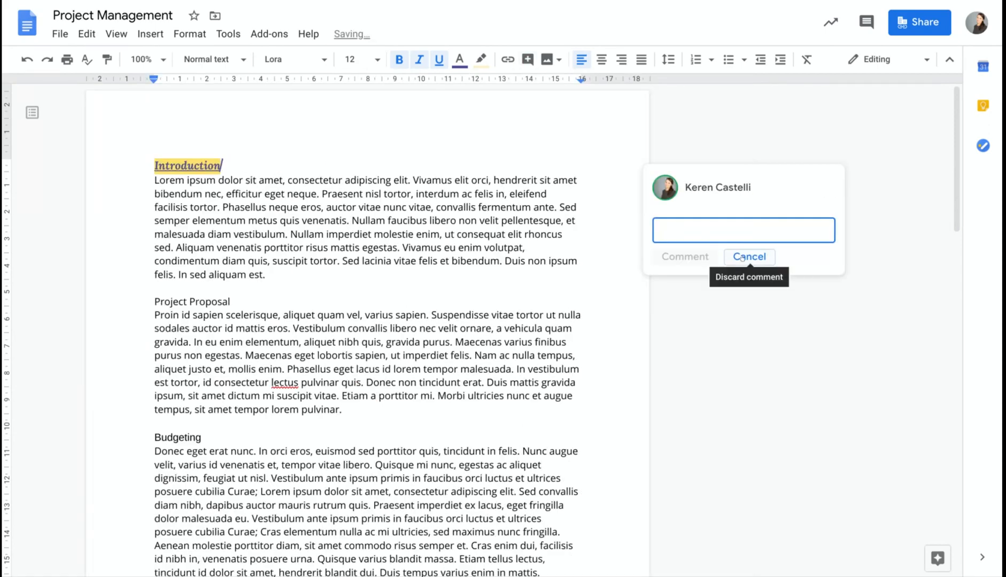
{"action": "left_click", "coordinate": [748, 257]}
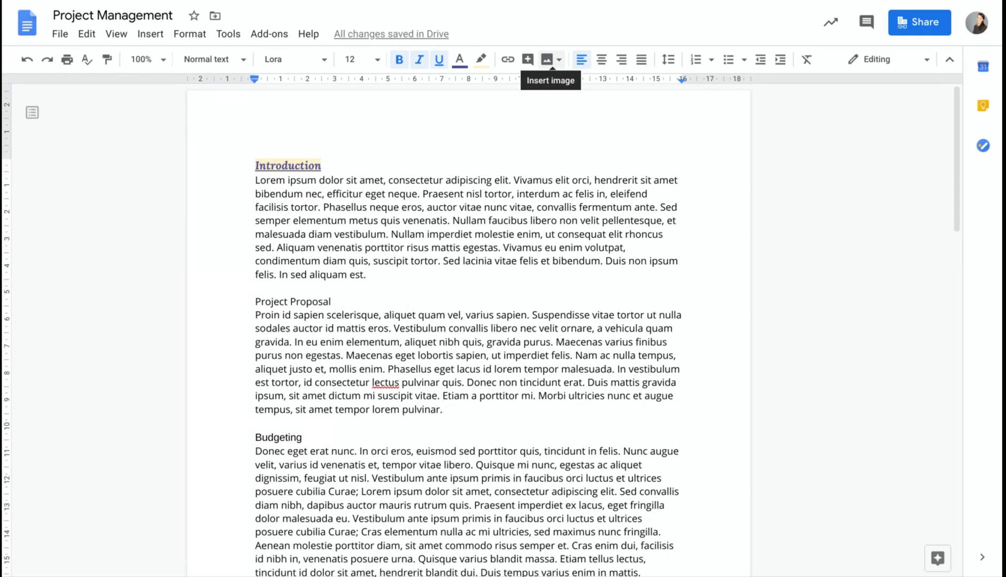
Step: Search the web for "beach" images and insert the first palm-tree beach photo after the Introduction heading
{"action": "left_click", "coordinate": [550, 60]}
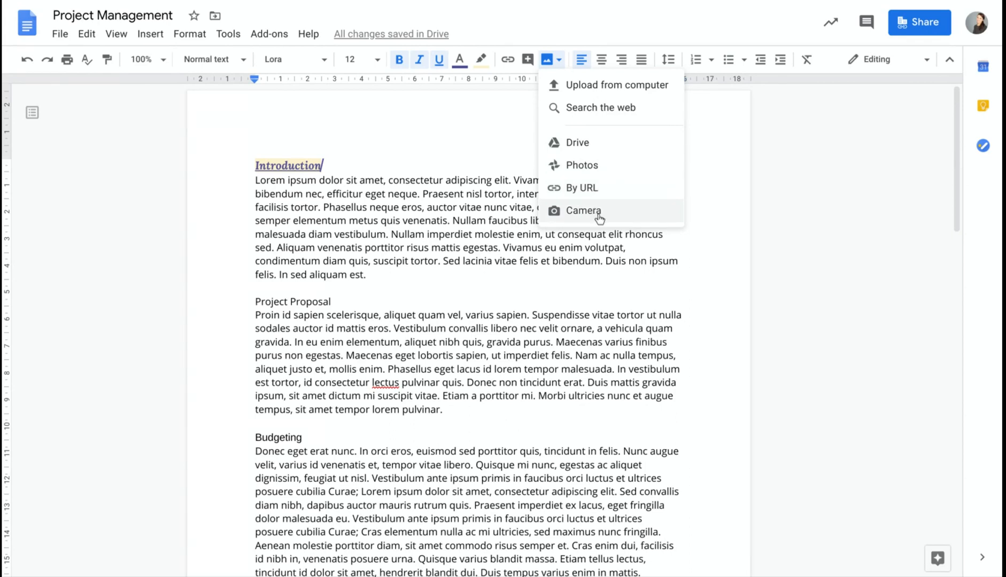
{"action": "left_click", "coordinate": [602, 110]}
{"action": "left_click", "coordinate": [784, 75]}
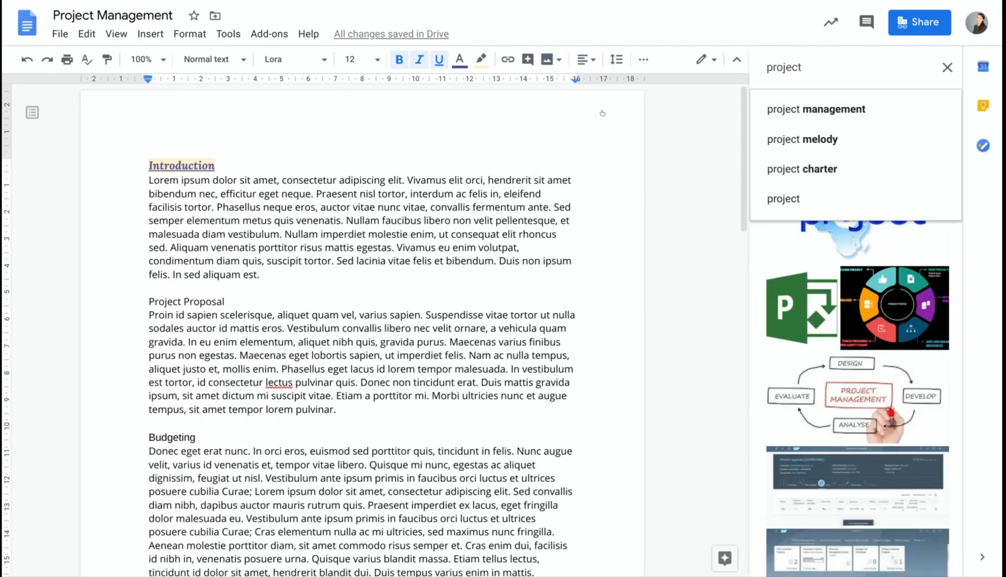
{"action": "double_click", "coordinate": [782, 64]}
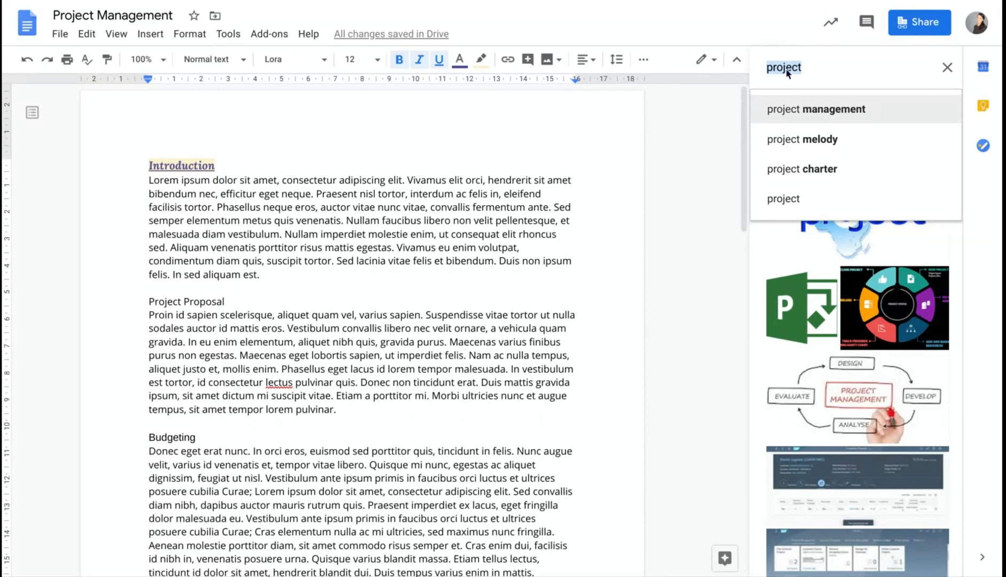
{"action": "type", "text": "beach"}
{"action": "key", "text": "Return"}
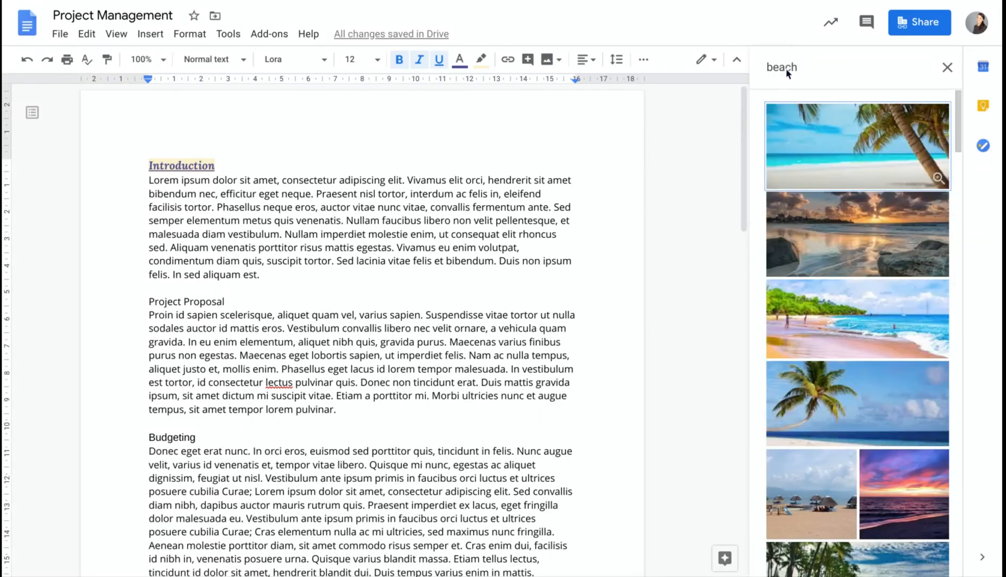
{"action": "left_click", "coordinate": [893, 154]}
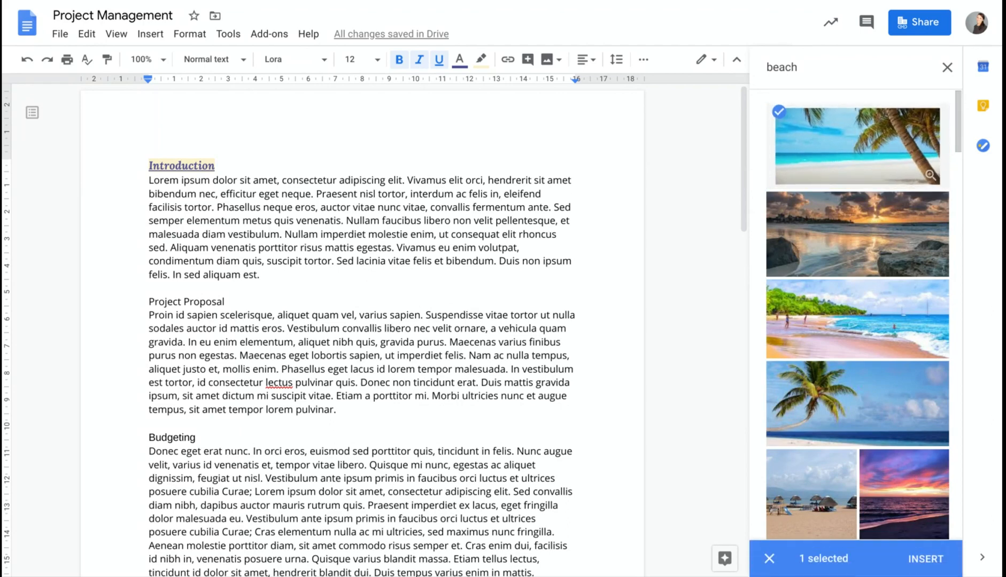
{"action": "left_click", "coordinate": [926, 559]}
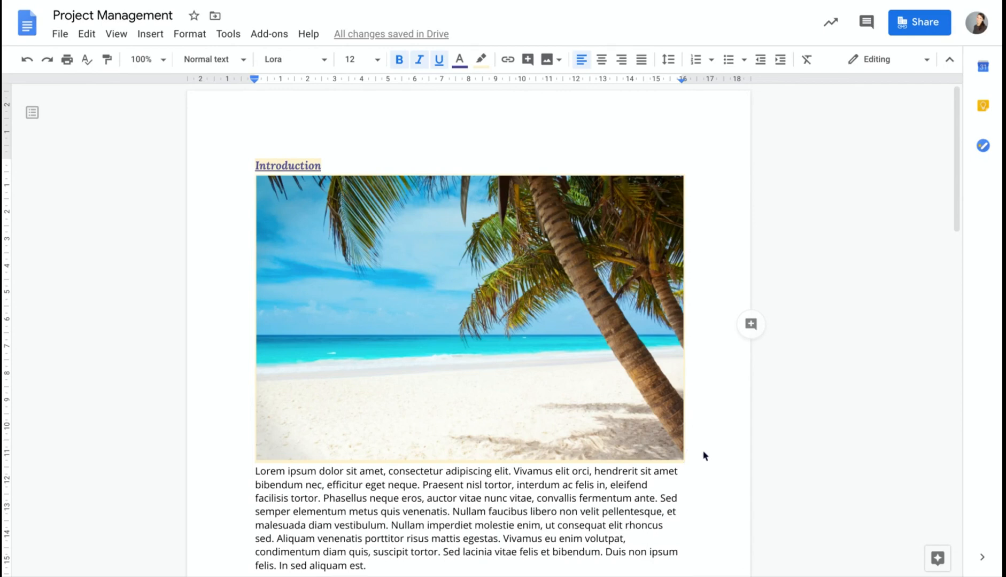
{"action": "left_click", "coordinate": [587, 381]}
{"action": "left_click", "coordinate": [731, 393]}
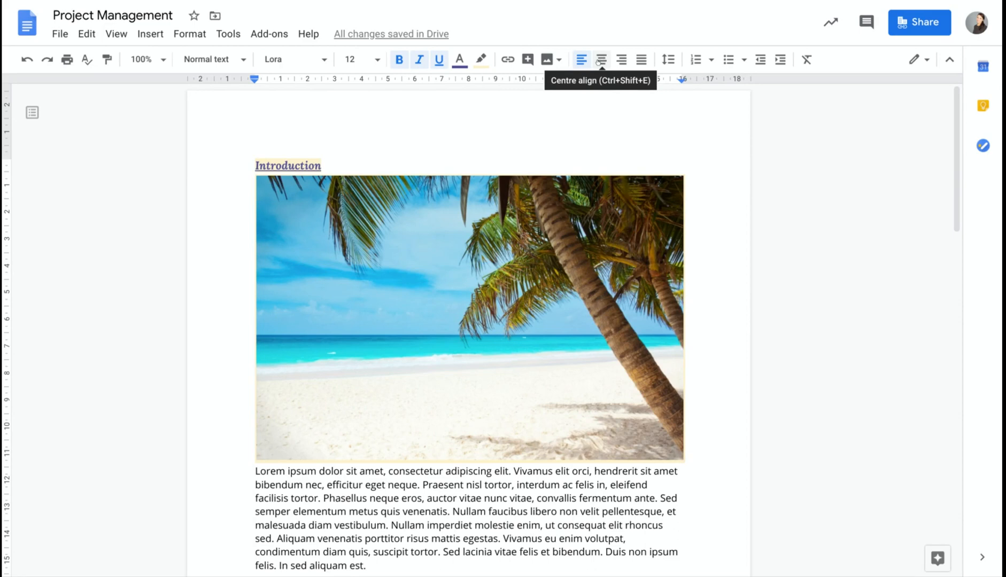
Step: Try left, right and justified alignment on the Introduction heading and settle on centre alignment
{"action": "double_click", "coordinate": [306, 165]}
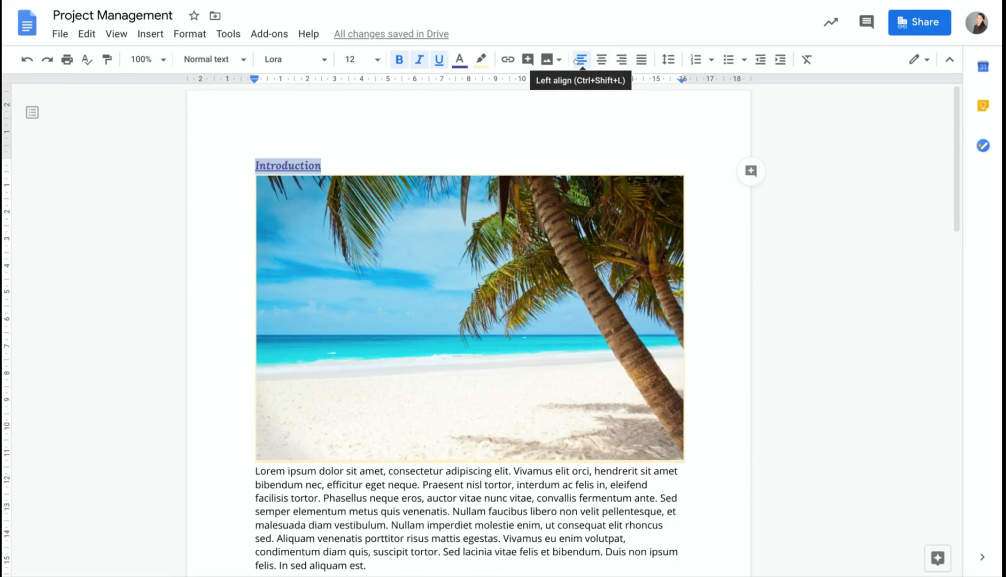
{"action": "left_click", "coordinate": [601, 59]}
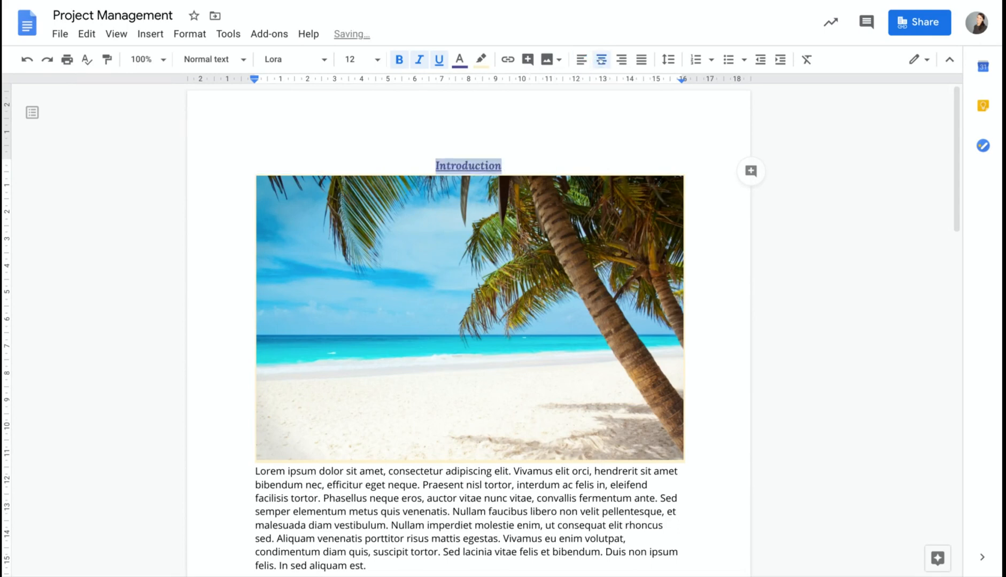
{"action": "left_click", "coordinate": [582, 59]}
{"action": "left_click", "coordinate": [601, 59]}
{"action": "left_click", "coordinate": [617, 61]}
{"action": "left_click", "coordinate": [642, 62]}
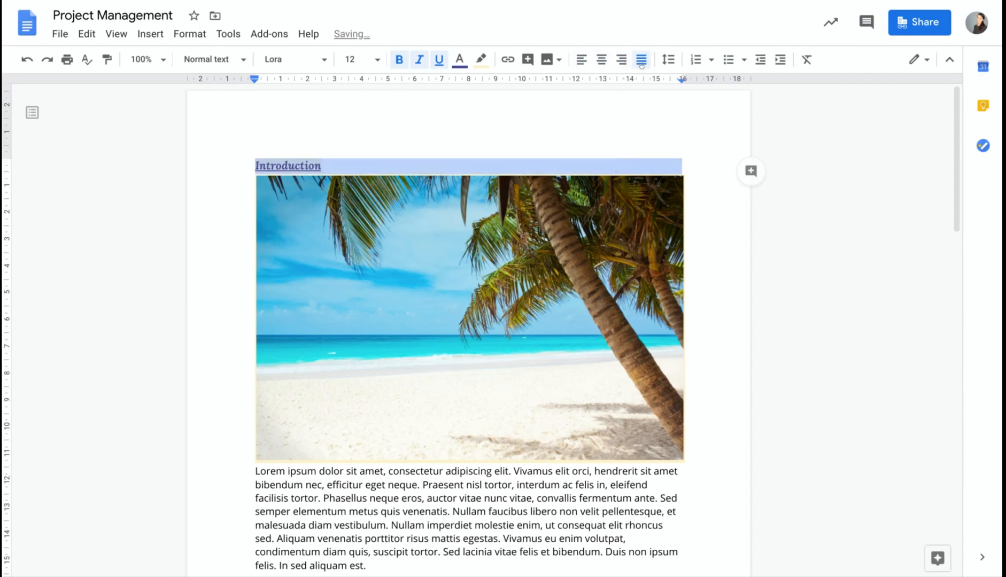
{"action": "left_click", "coordinate": [601, 60]}
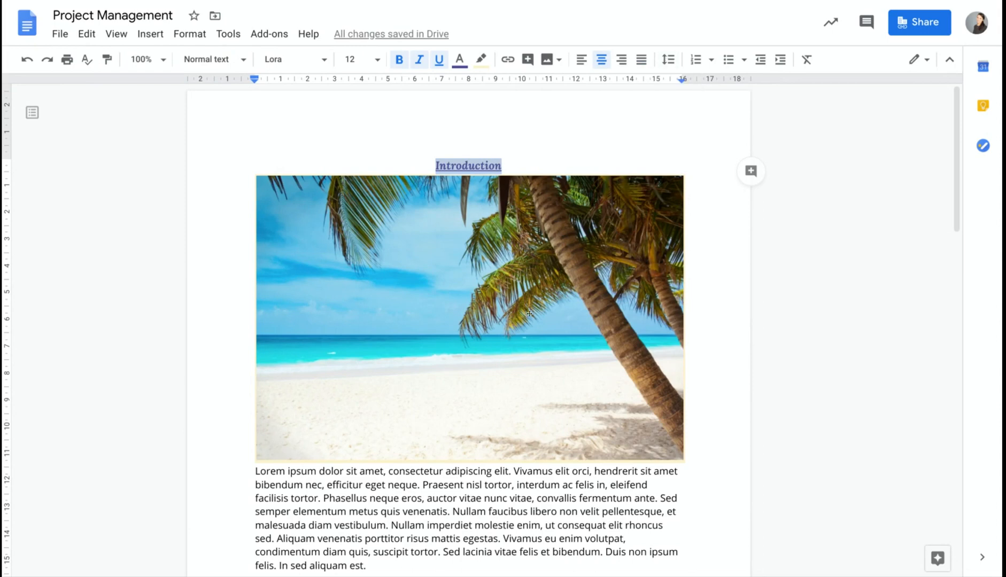
Step: Set the line spacing of the Lorem ipsum paragraph below the beach image to Double
{"action": "scroll", "coordinate": [529, 314], "scroll_direction": "down", "scroll_amount": 5}
{"action": "left_click_drag", "start_coordinate": [379, 334], "coordinate": [259, 242]}
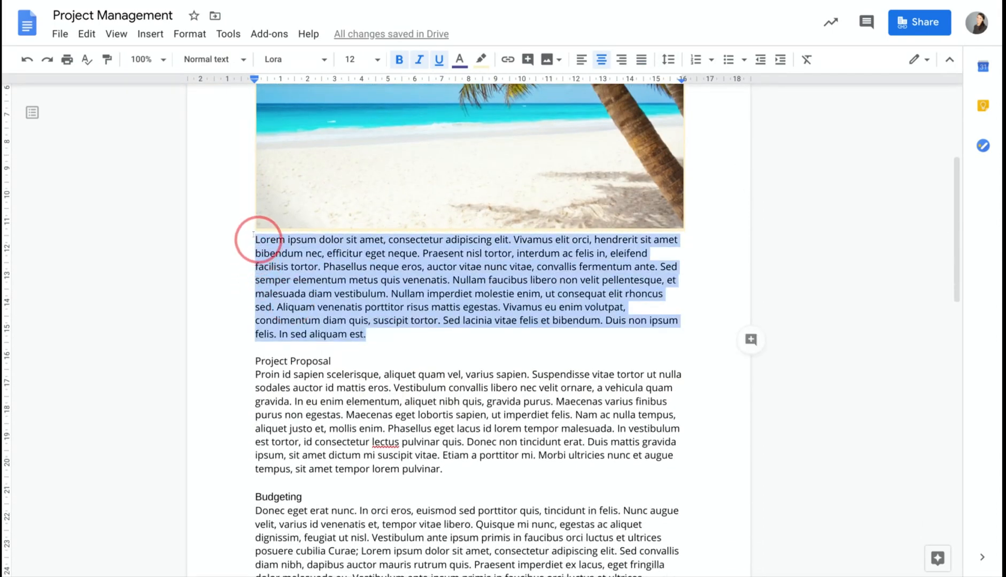
{"action": "left_click", "coordinate": [669, 61]}
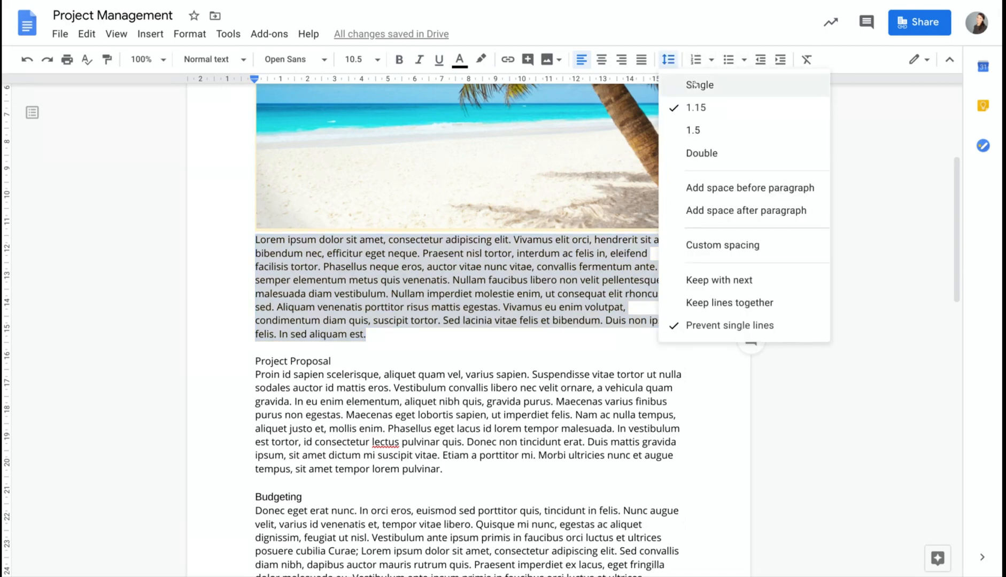
{"action": "left_click", "coordinate": [714, 154]}
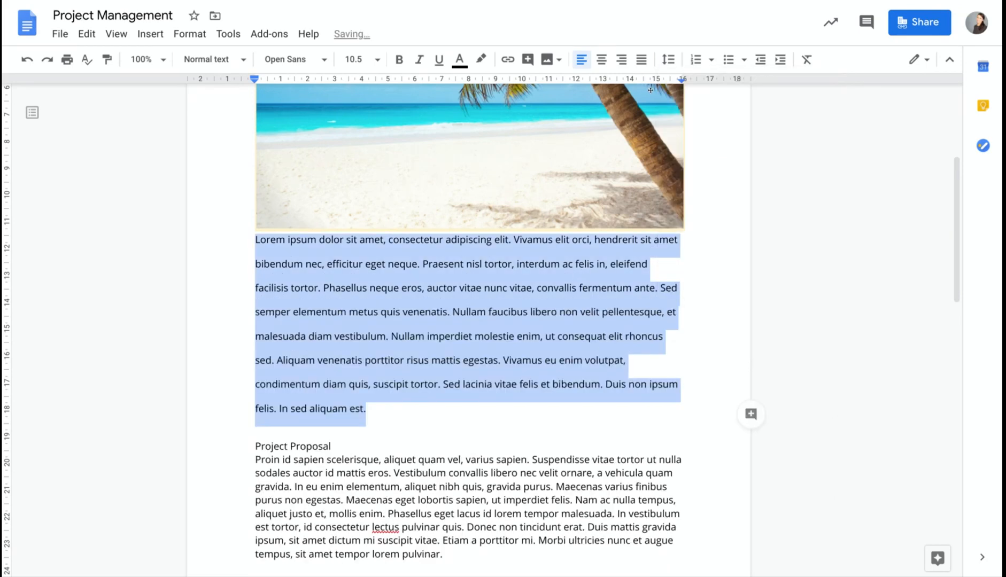
{"action": "left_click", "coordinate": [669, 60]}
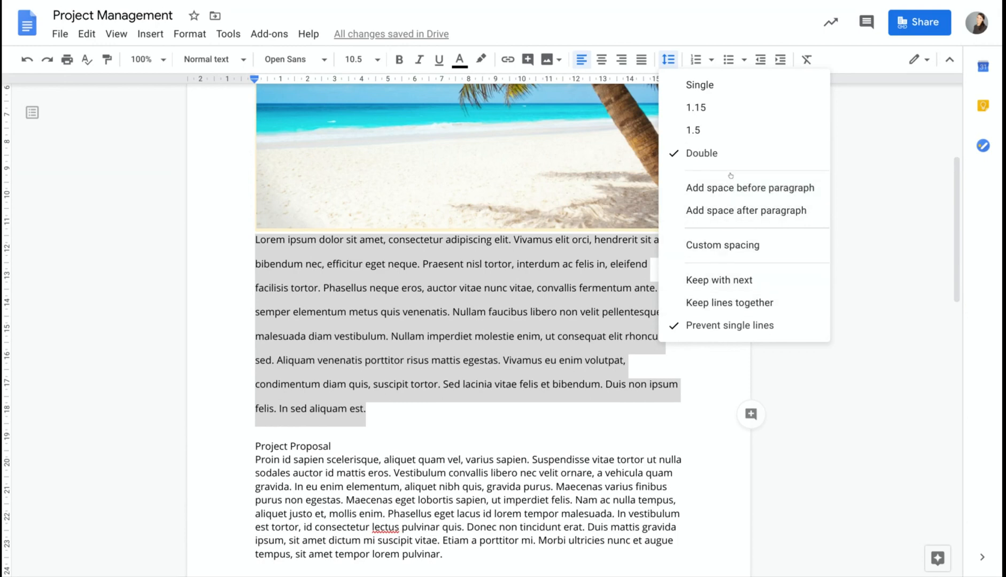
{"action": "left_click", "coordinate": [683, 59]}
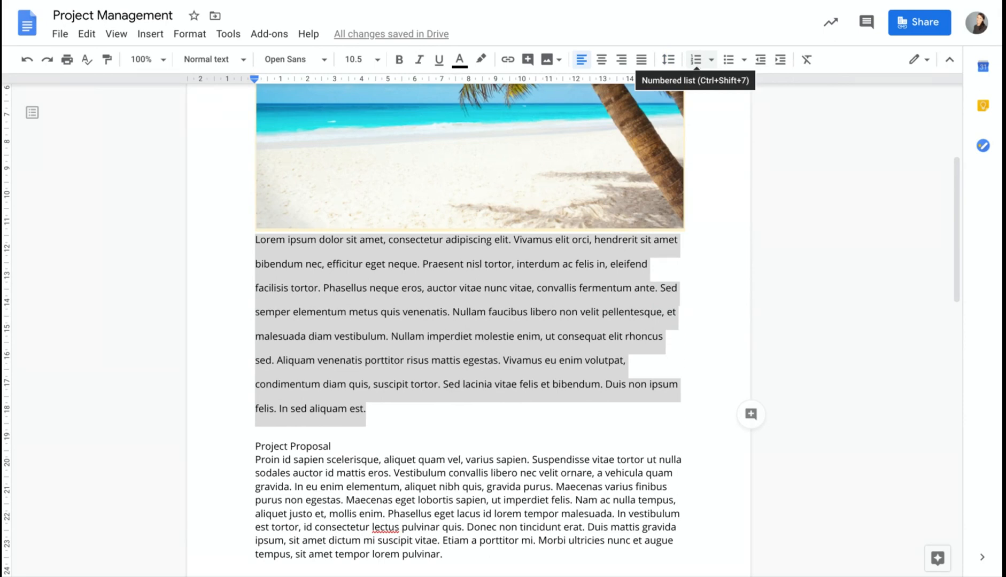
Step: Make the Lorem ipsum paragraph a numbered list in the 1., a., i. style and start a second item at "sit amet bibendum"
{"action": "left_click", "coordinate": [708, 59]}
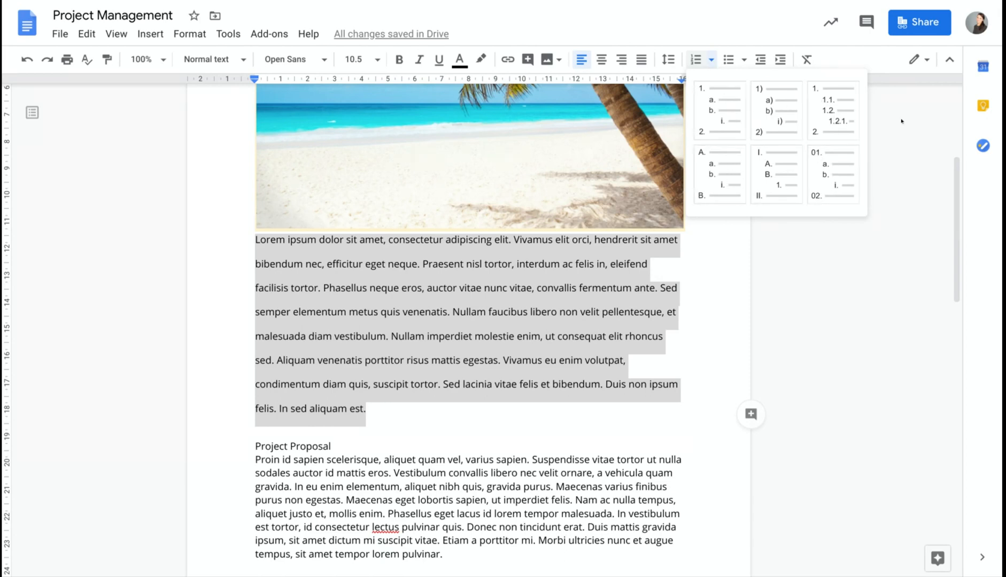
{"action": "left_click", "coordinate": [720, 120]}
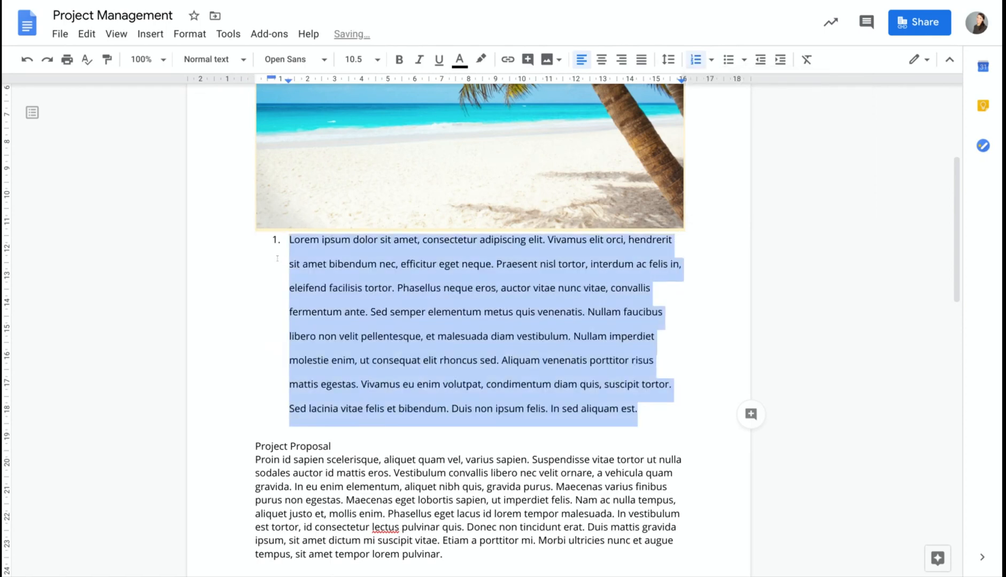
{"action": "left_click", "coordinate": [277, 258]}
{"action": "key", "text": "Return"}
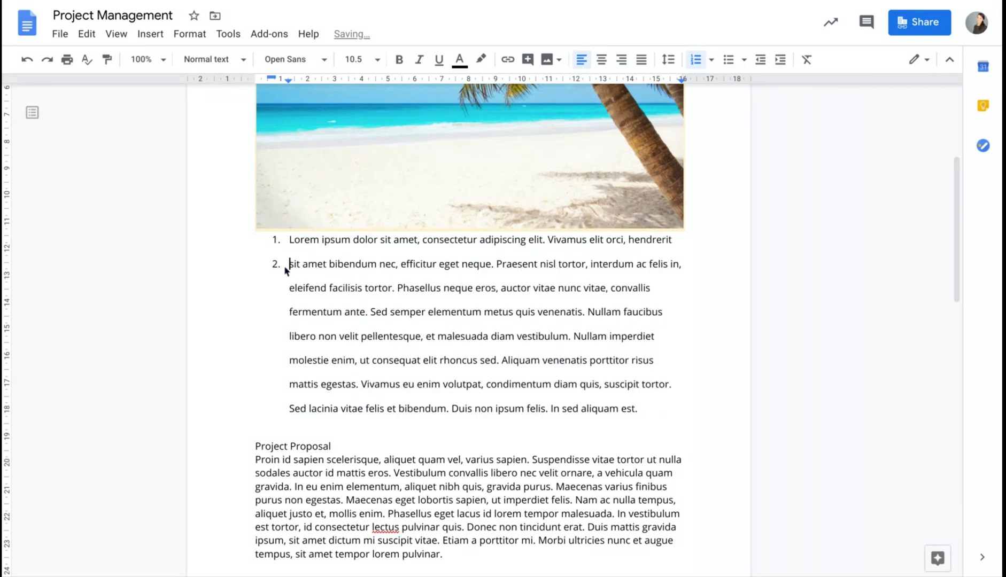
Step: Split the second list item before "eleifend facilisis tortor" and demote the new item to a lettered sub-item
{"action": "key", "text": "Down"}
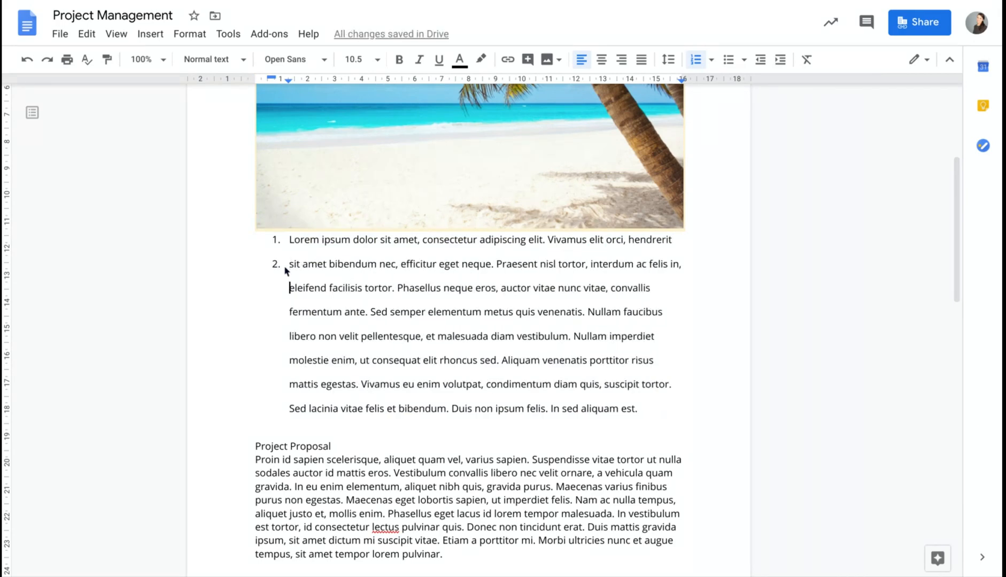
{"action": "key", "text": "BackSpace"}
{"action": "key", "text": "BackSpace"}
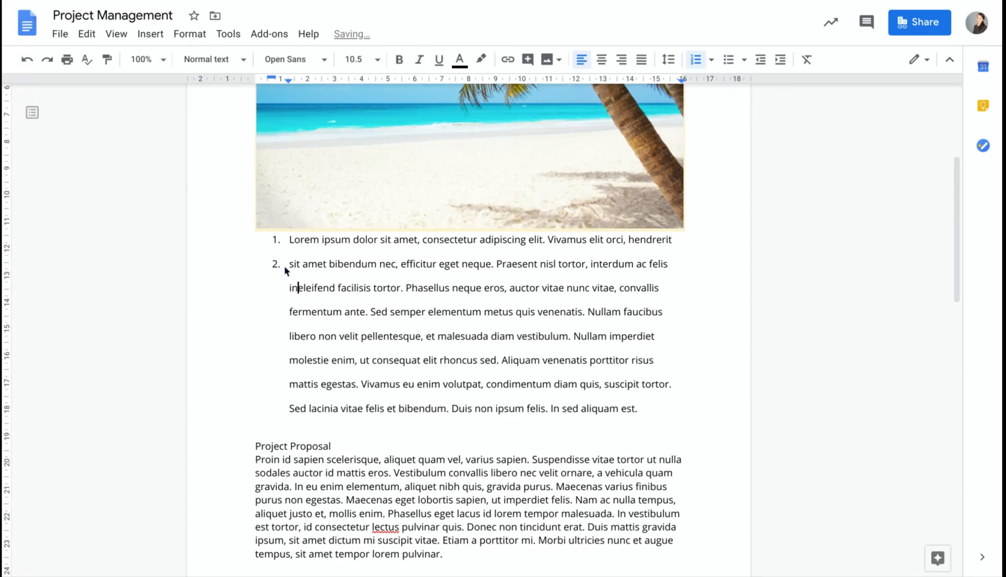
{"action": "key", "text": "Return"}
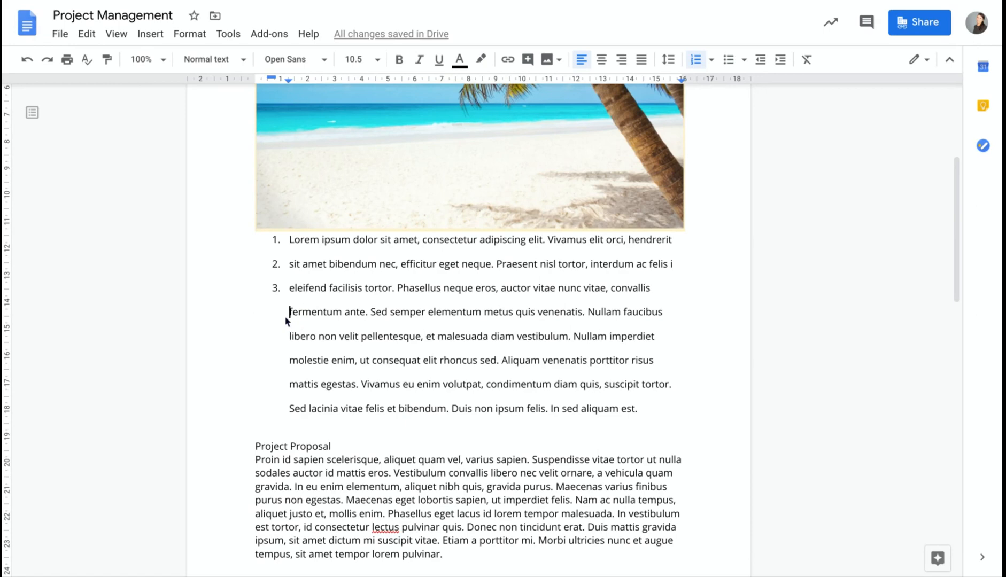
{"action": "key", "text": "Tab"}
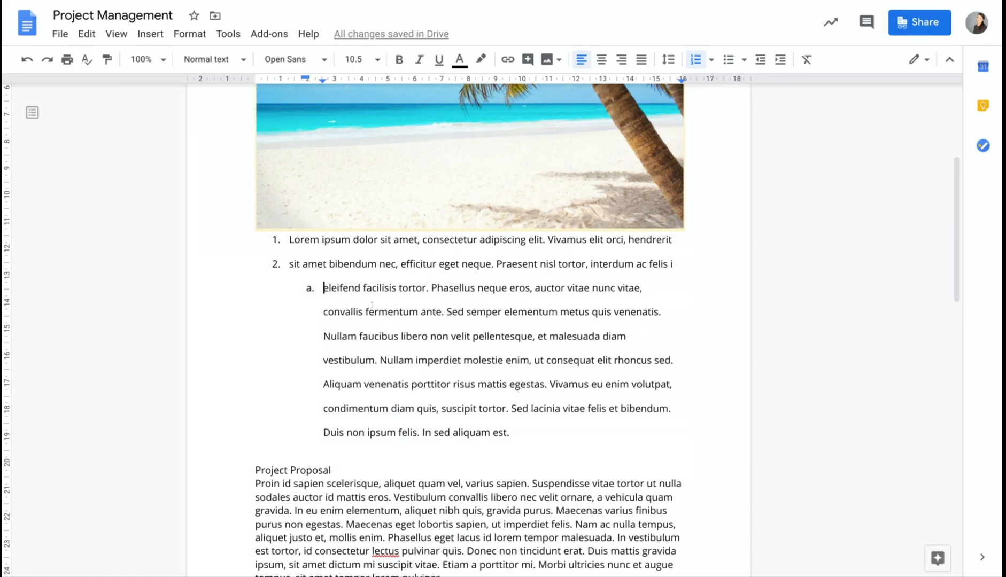
{"action": "left_click", "coordinate": [711, 60]}
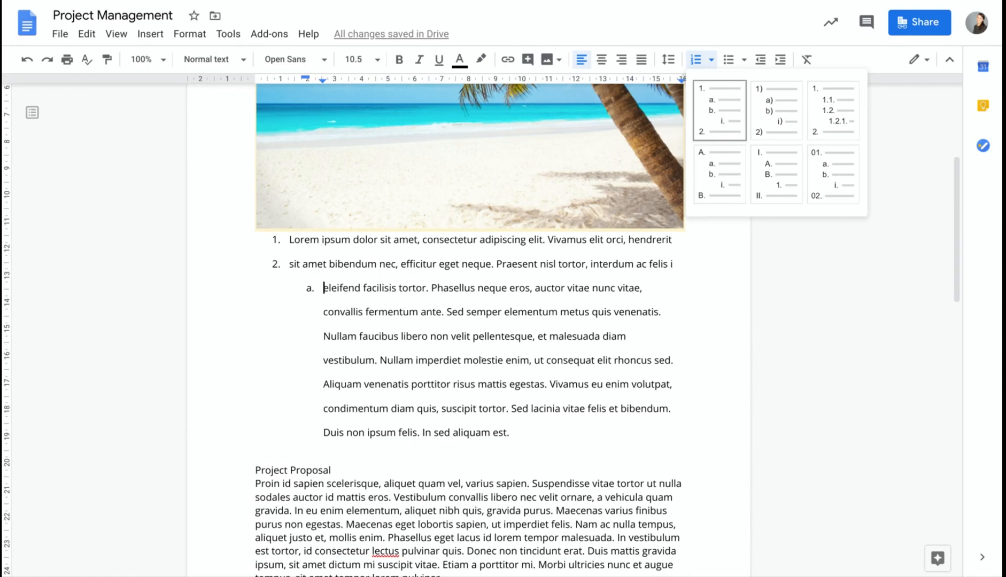
{"action": "left_click", "coordinate": [486, 360]}
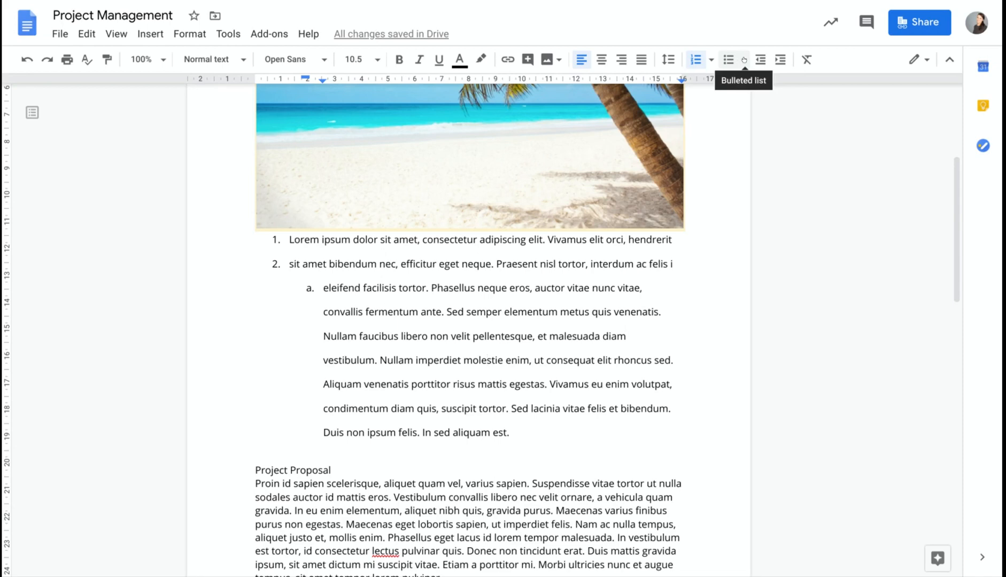
Step: Turn the paragraph under Project Proposal into a bulleted list with the checkbox-style bullets
{"action": "scroll", "coordinate": [260, 458], "scroll_direction": "down", "scroll_amount": 4}
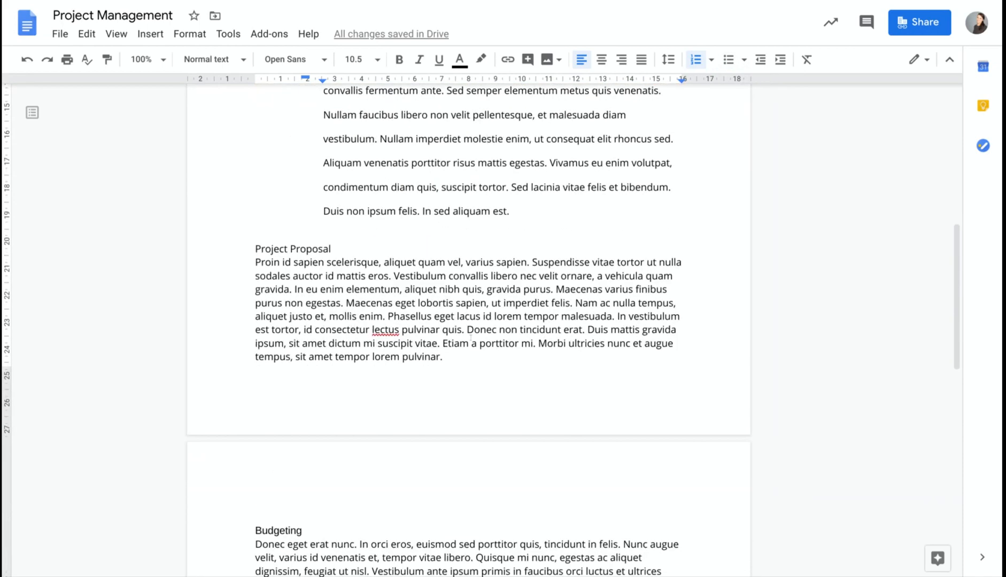
{"action": "left_click_drag", "start_coordinate": [259, 458], "coordinate": [247, 257]}
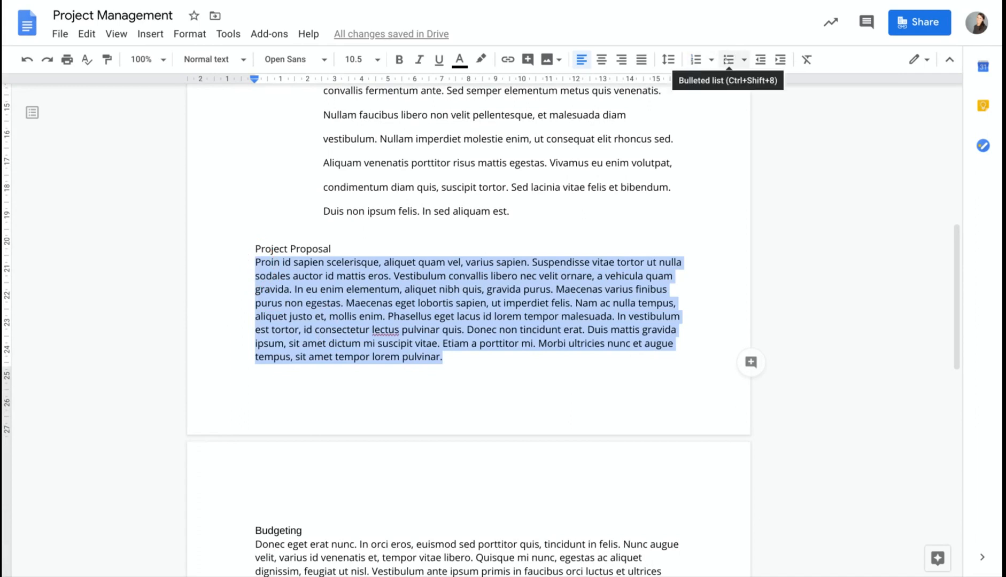
{"action": "left_click", "coordinate": [728, 60]}
{"action": "left_click", "coordinate": [742, 61]}
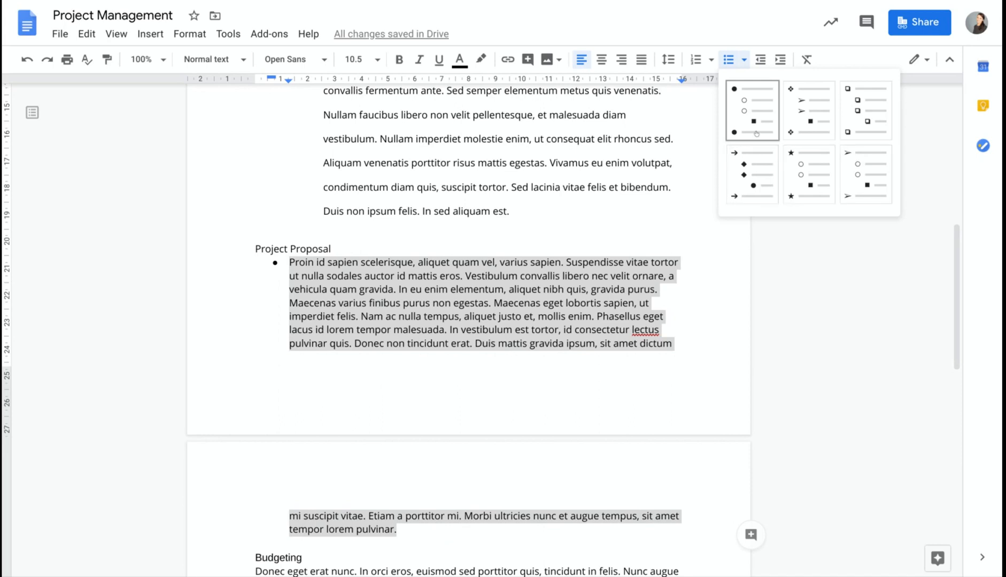
{"action": "left_click", "coordinate": [862, 112]}
Step: Start a second checkbox item at "vehicula quam gravida" in the Project Proposal list
{"action": "left_click", "coordinate": [274, 288]}
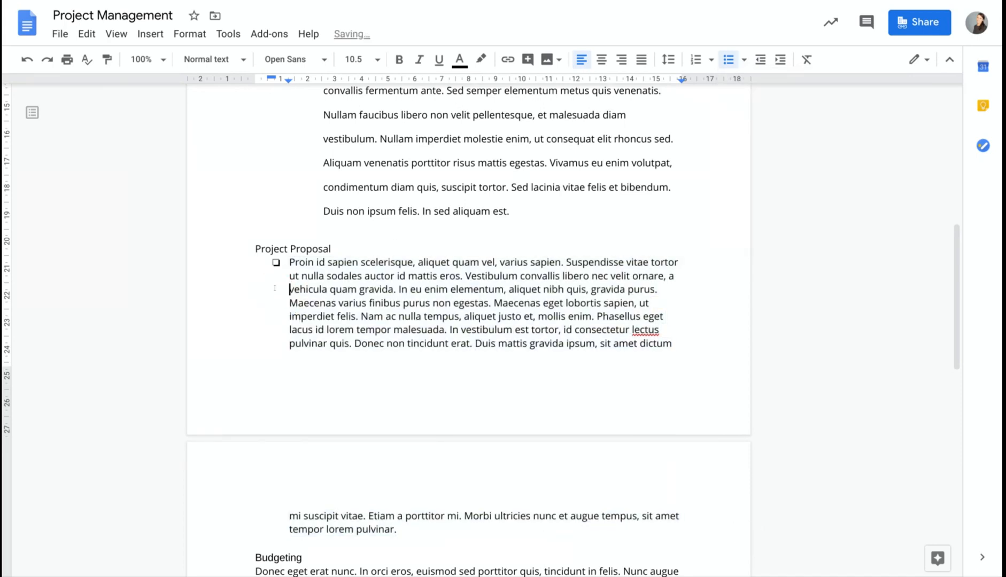
{"action": "key", "text": "BackSpace"}
{"action": "key", "text": "Return"}
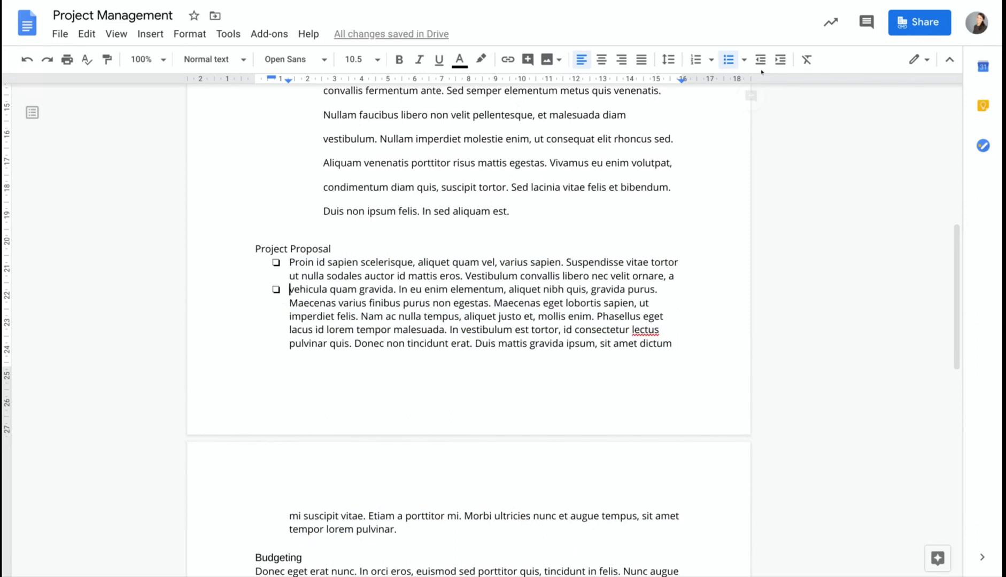
{"action": "left_click", "coordinate": [743, 60]}
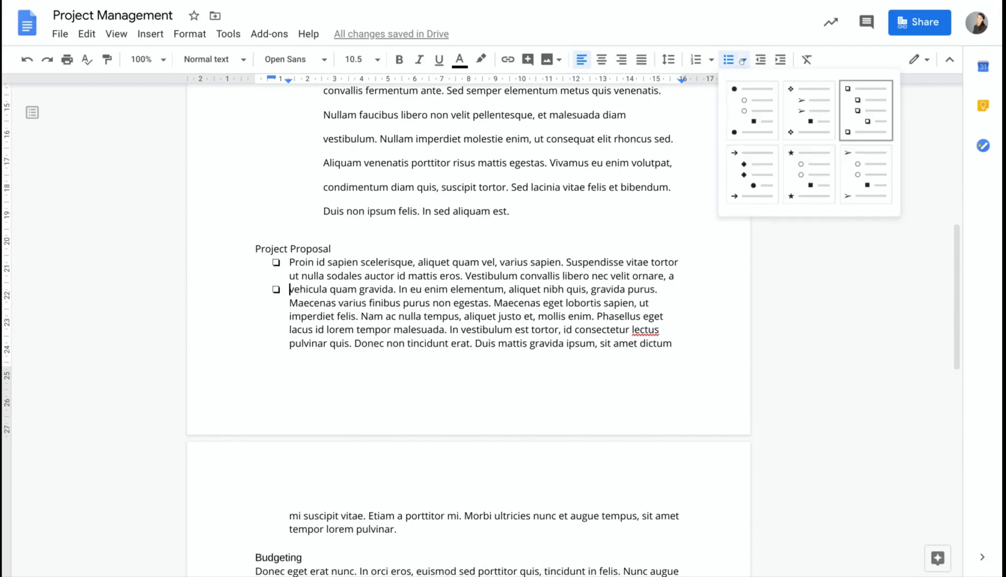
{"action": "left_click", "coordinate": [743, 61]}
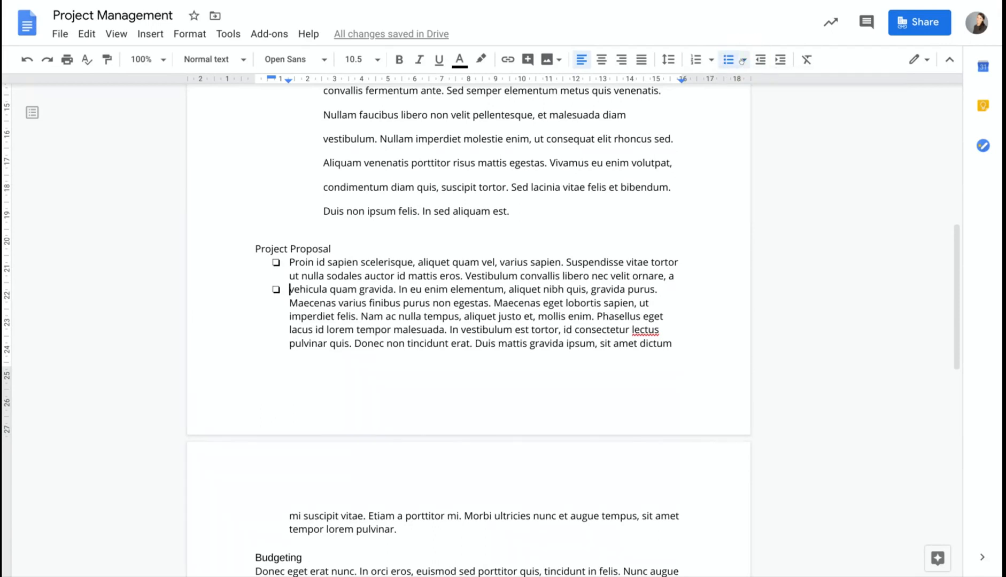
Step: Browse the arrow special characters offered as custom bullets for the Project Proposal checkbox list, then close them without choosing one
{"action": "left_click", "coordinate": [275, 287]}
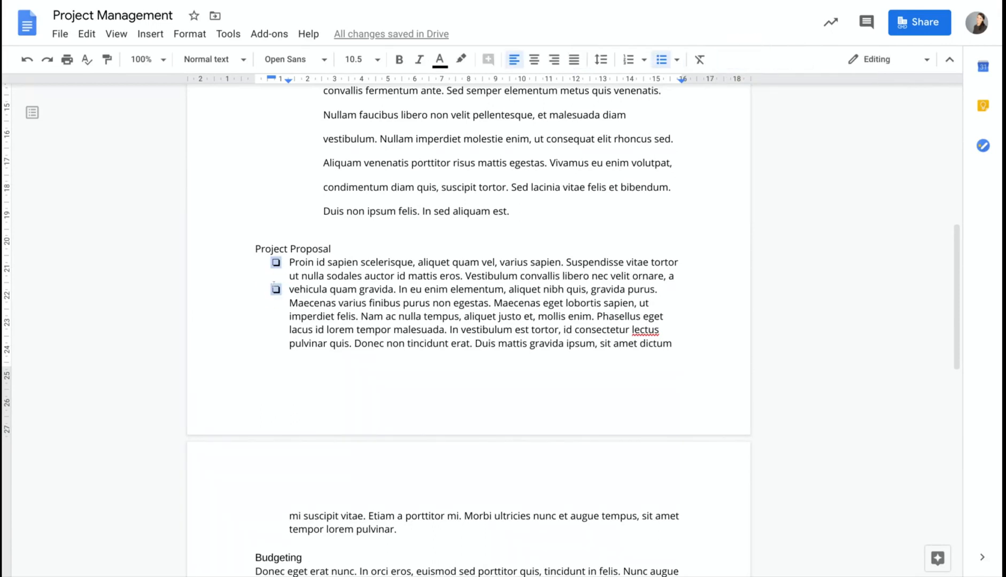
{"action": "right_click", "coordinate": [275, 289]}
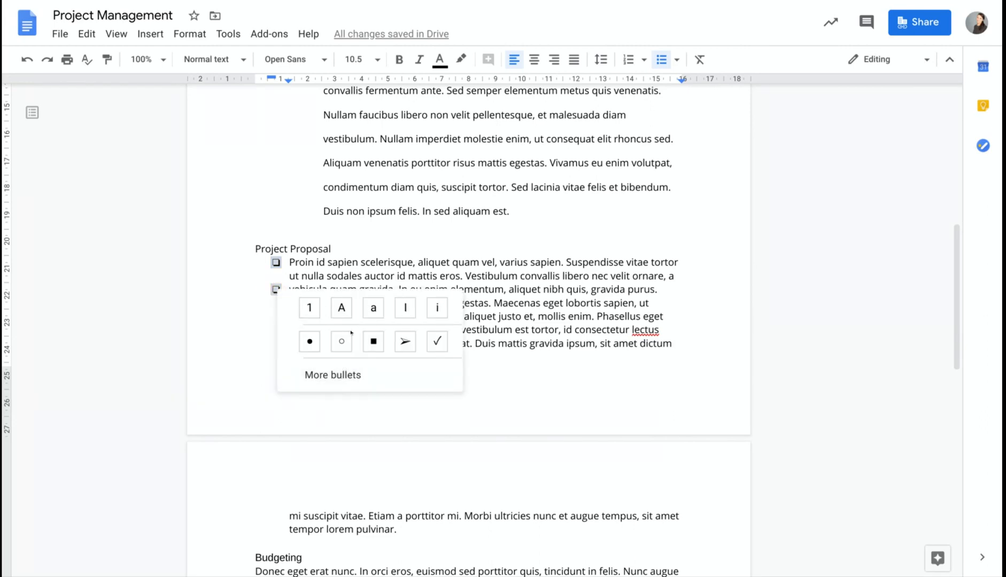
{"action": "left_click", "coordinate": [314, 376]}
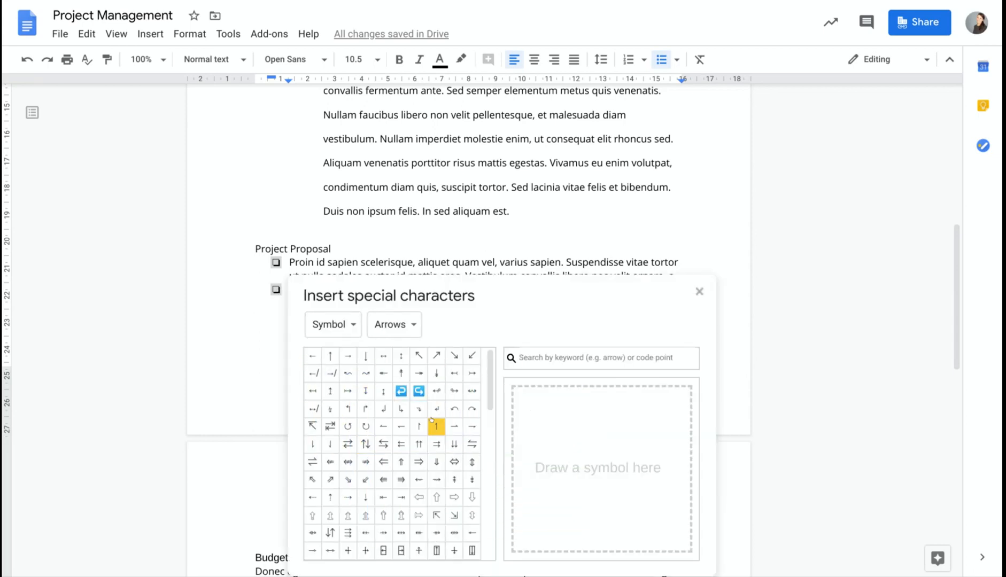
{"action": "scroll", "coordinate": [435, 414], "scroll_direction": "down", "scroll_amount": 5}
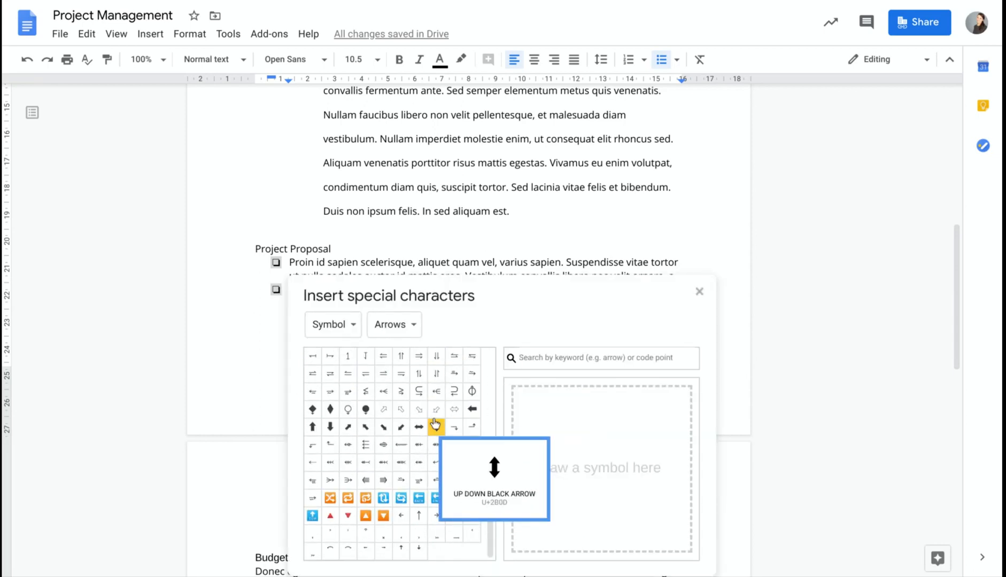
{"action": "left_click", "coordinate": [699, 291]}
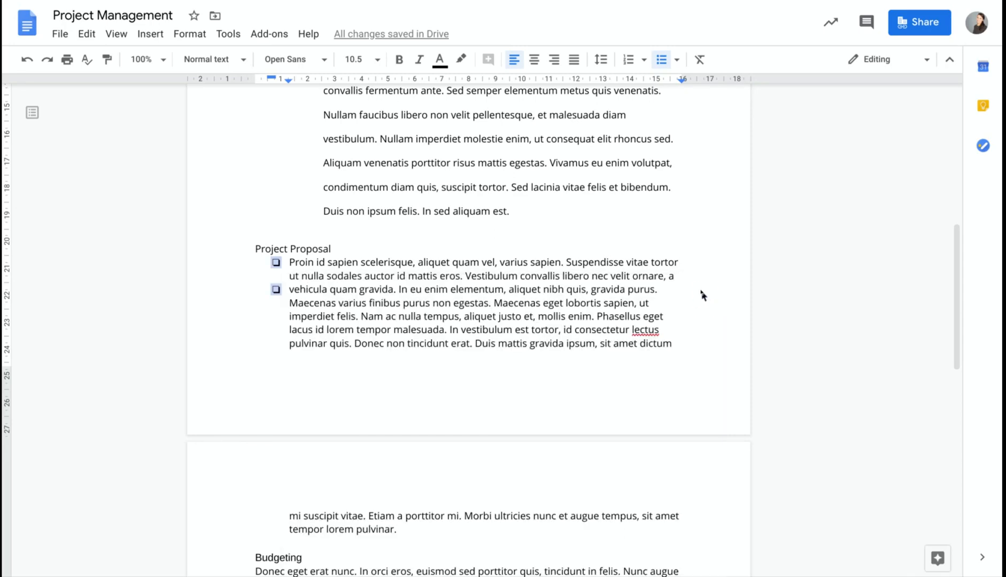
Step: Clear all text formatting from the Introduction heading above the beach image
{"action": "scroll", "coordinate": [703, 296], "scroll_direction": "up", "scroll_amount": 8}
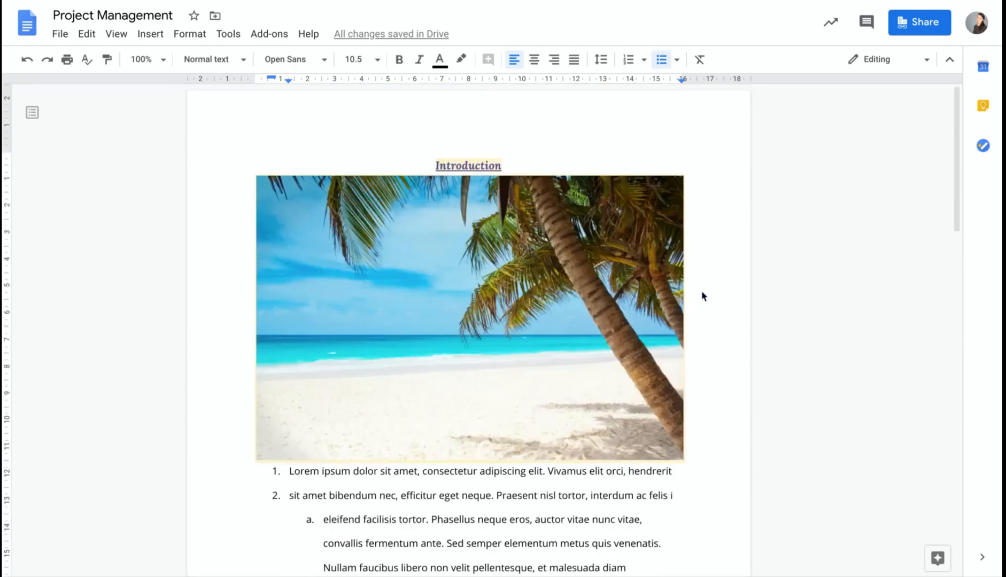
{"action": "left_click", "coordinate": [703, 295]}
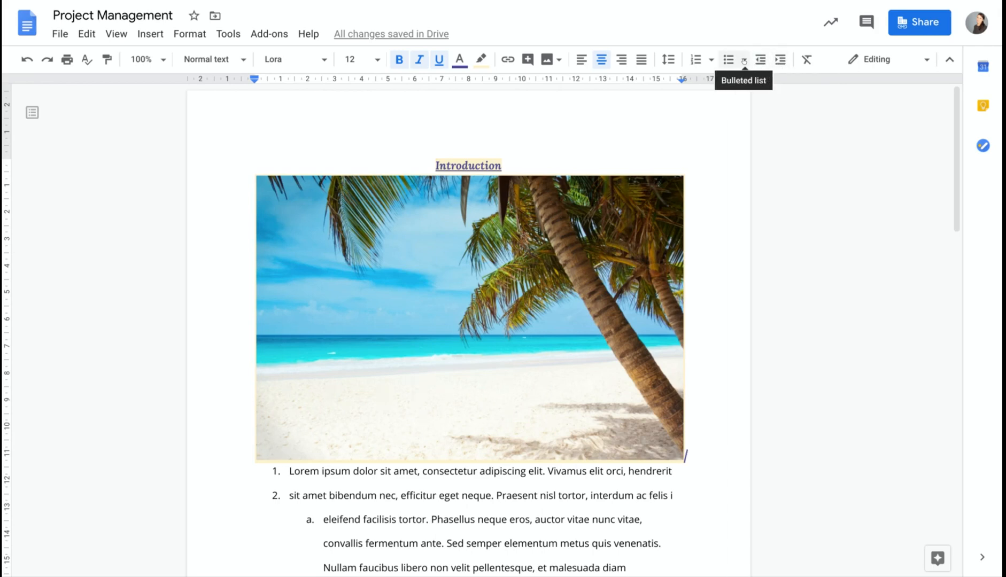
{"action": "left_click", "coordinate": [465, 124]}
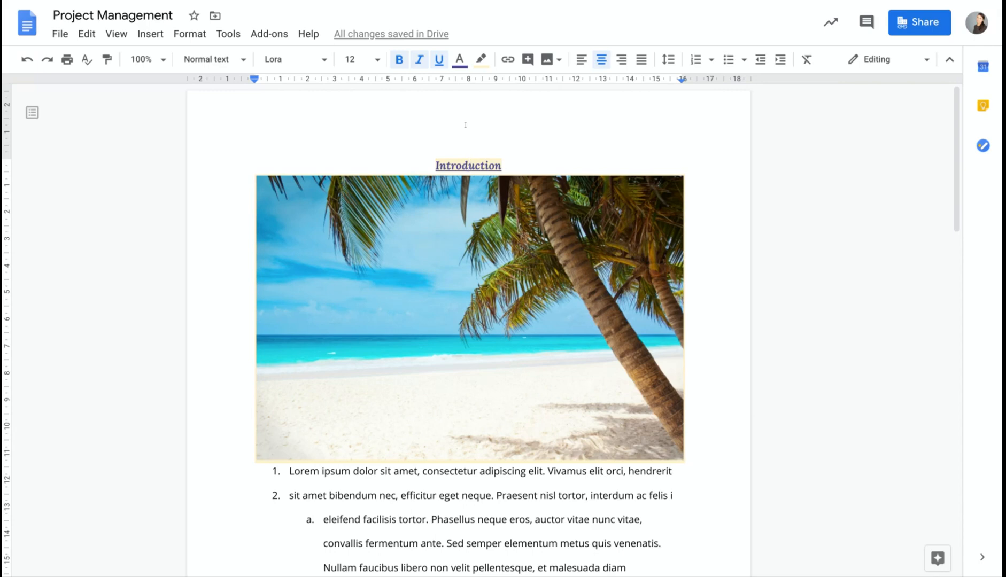
{"action": "left_click", "coordinate": [512, 157]}
{"action": "left_click_drag", "start_coordinate": [503, 159], "coordinate": [428, 158]}
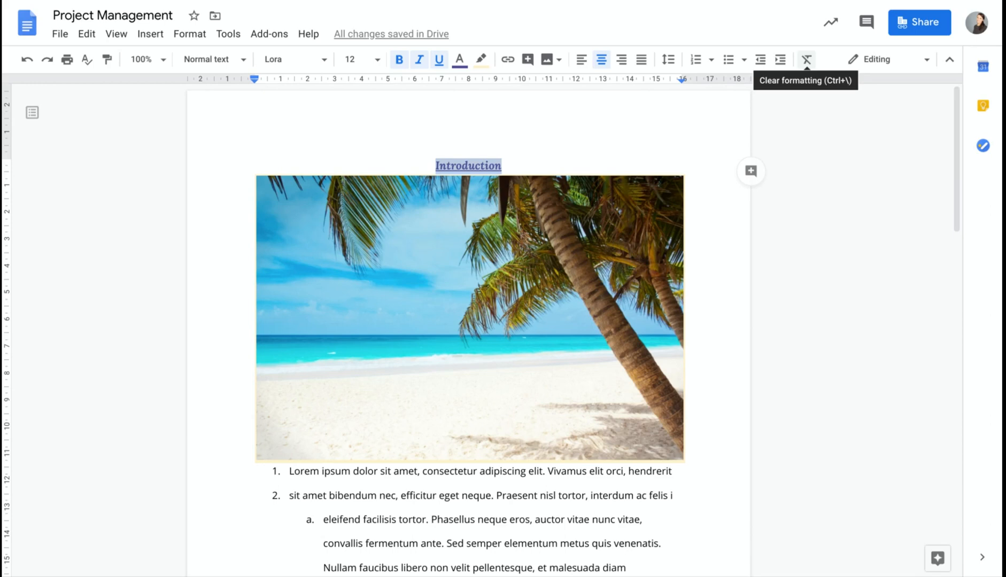
{"action": "left_click", "coordinate": [806, 59]}
{"action": "left_click", "coordinate": [506, 164]}
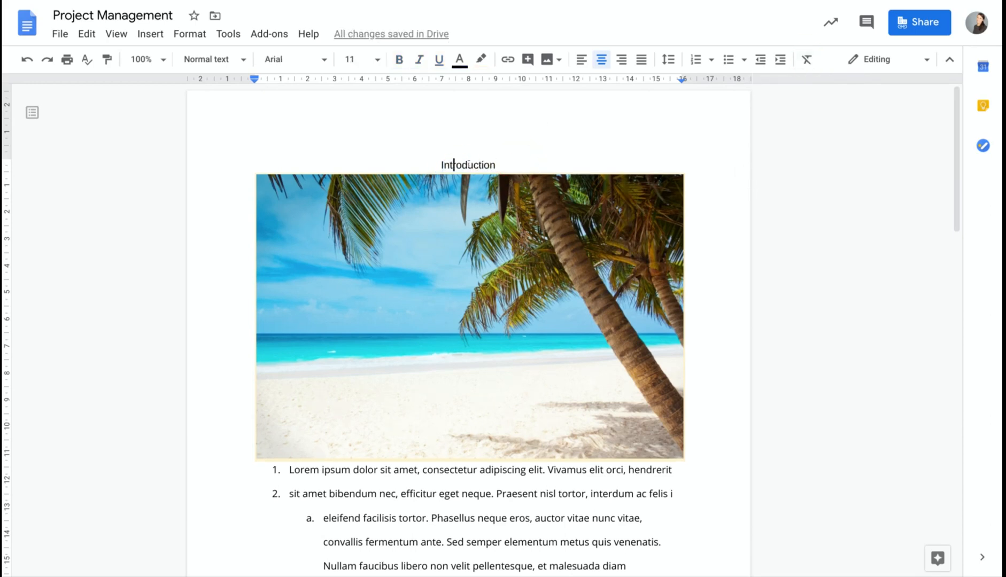
{"action": "double_click", "coordinate": [506, 164]}
{"action": "left_click", "coordinate": [526, 159]}
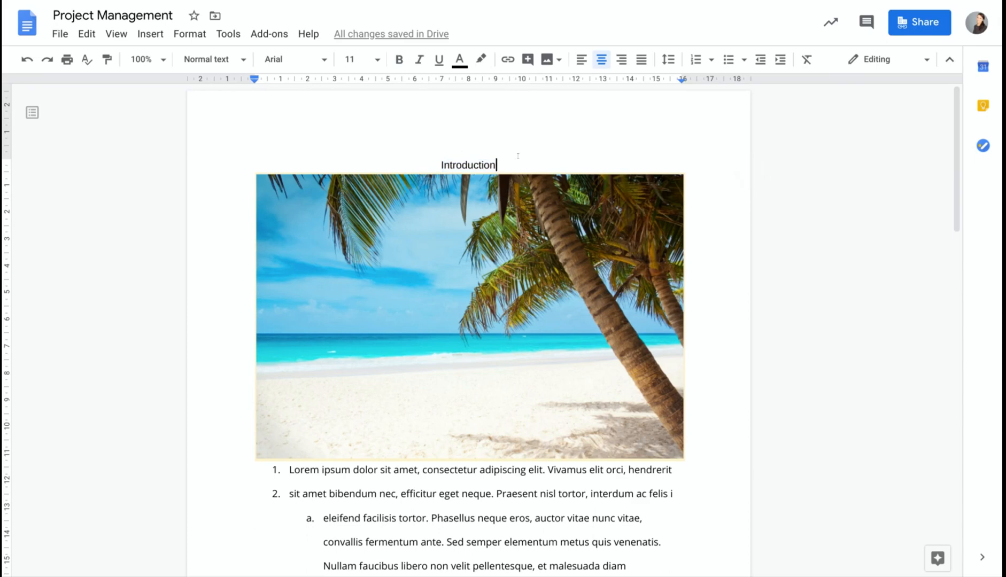